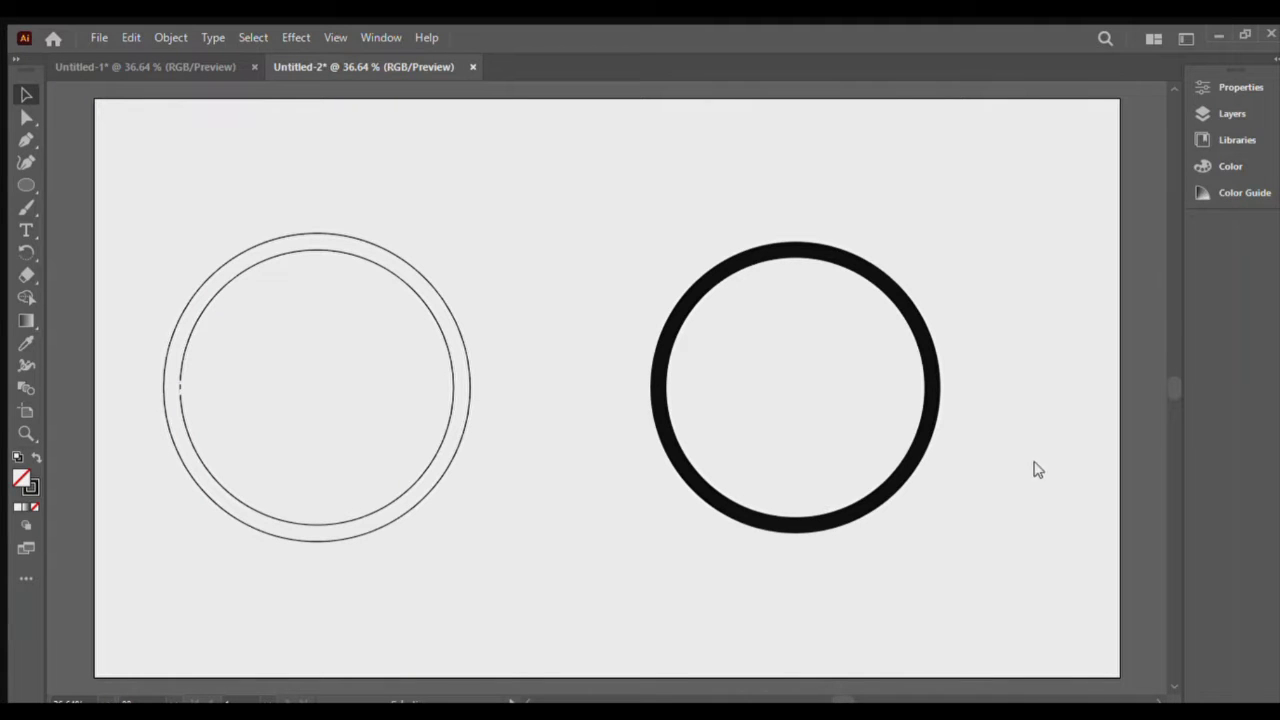
Scale the thick stroked circle down to a small ring about 60.5 px wide and reselect it
left_click(664, 340)
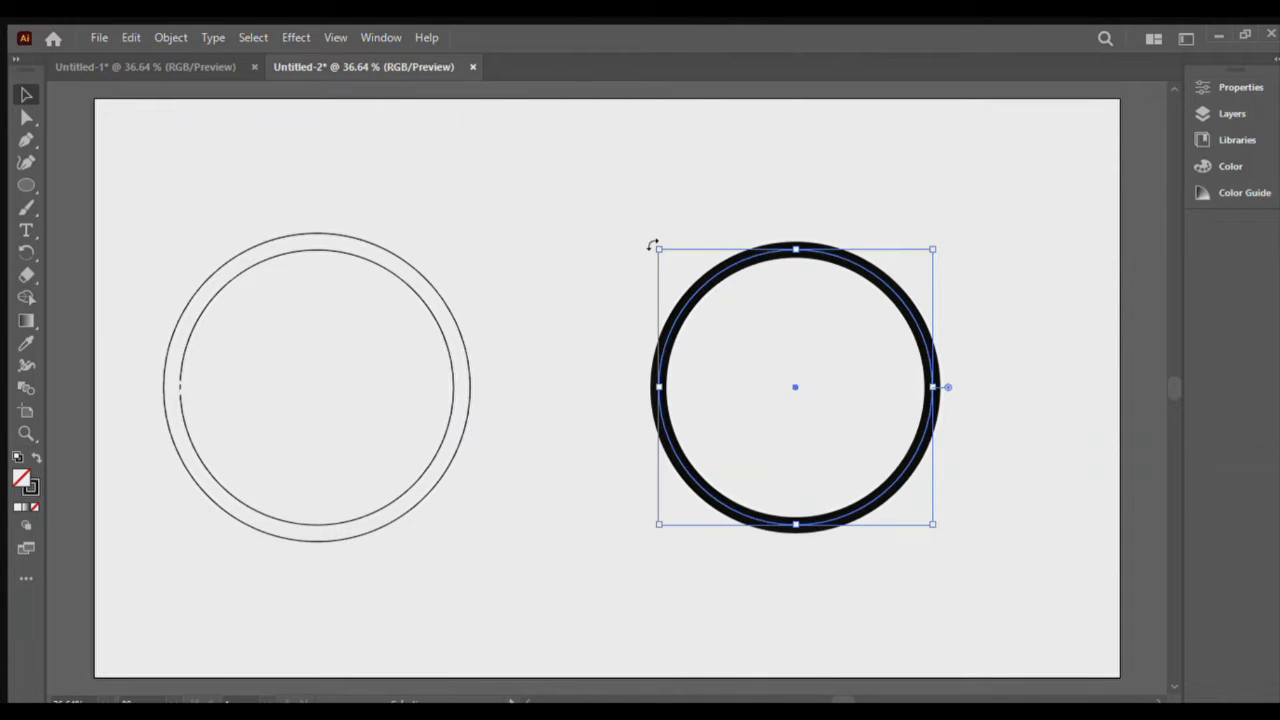
mouse_move(657, 250)
left_mouse_down()
mouse_move(812, 403)
mouse_move(608, 211)
mouse_move(523, 109)
mouse_move(896, 490)
left_mouse_up()
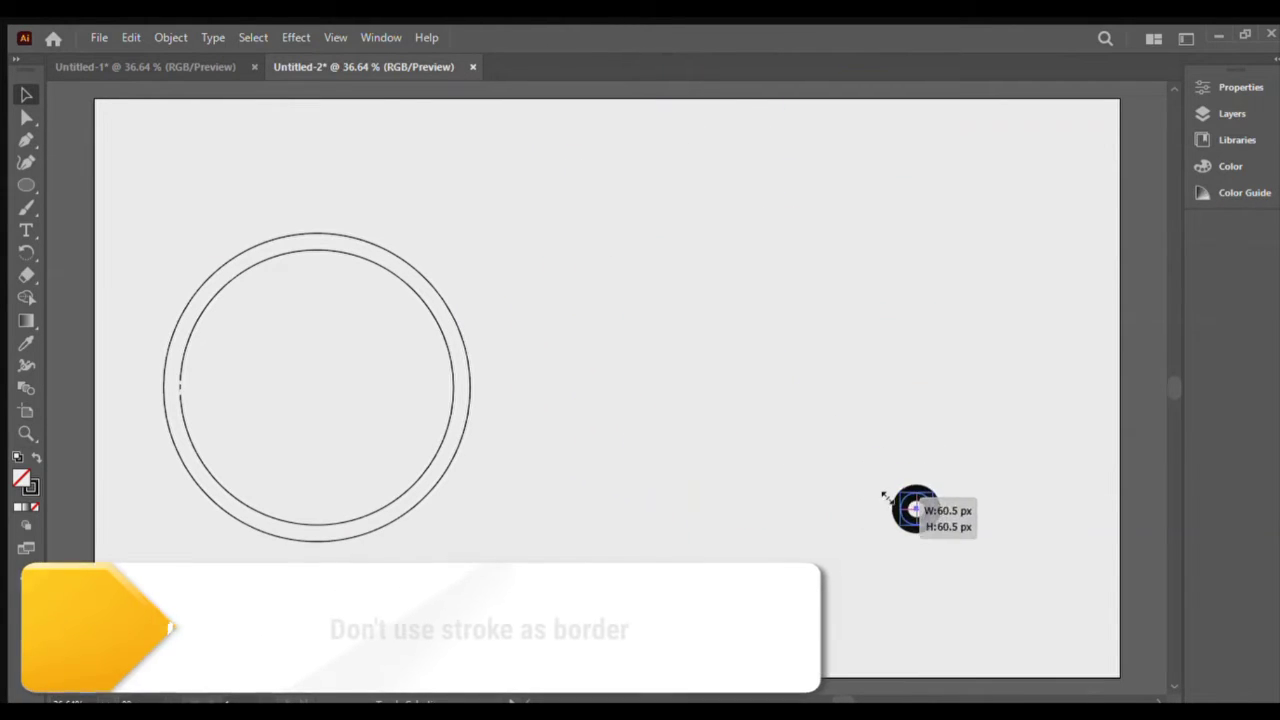
left_click(977, 528)
left_click_drag(869, 455, 939, 555)
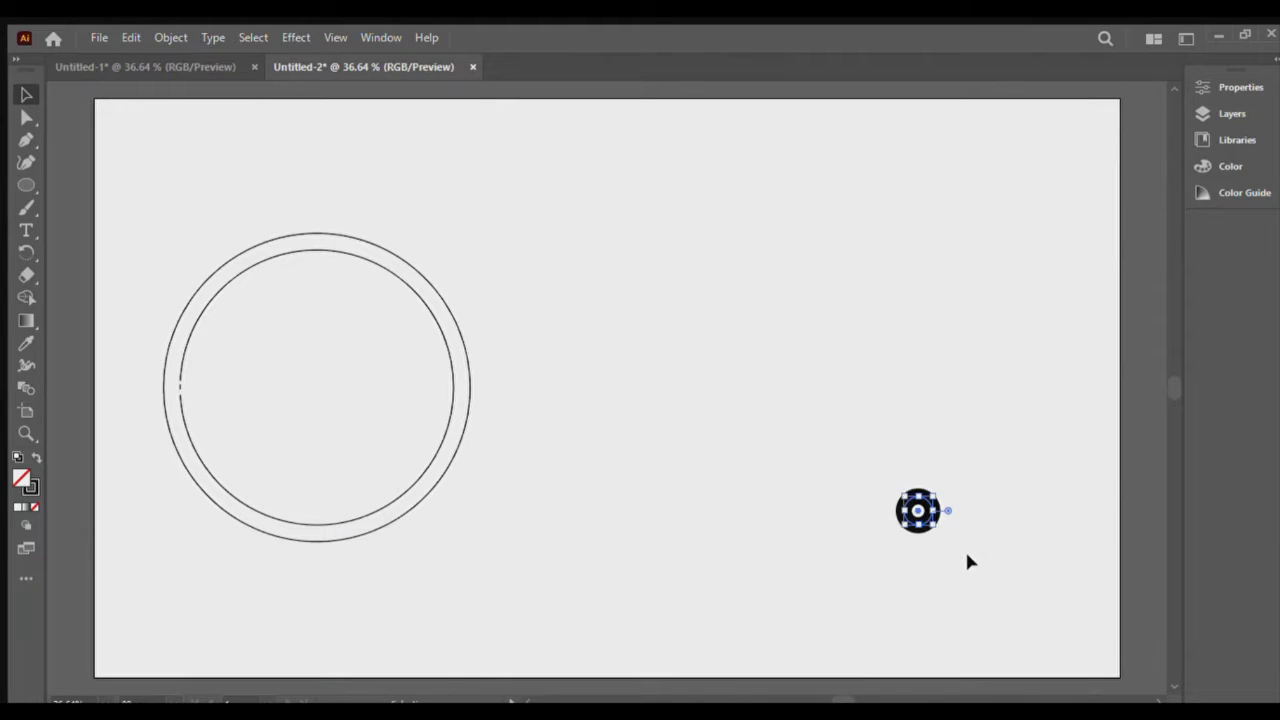
Delete the small stroked ring, then use Shape Builder to turn the band between the two thin circles into one ring
key("Delete")
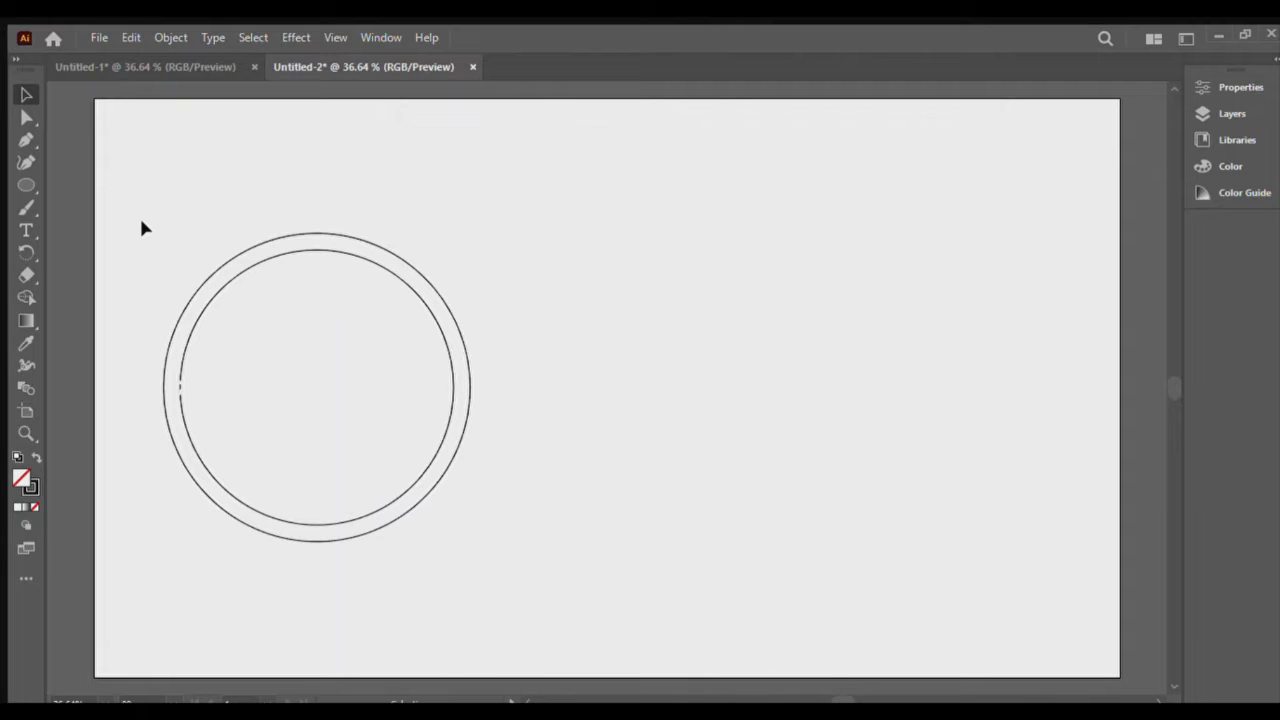
left_click_drag(147, 229, 497, 560)
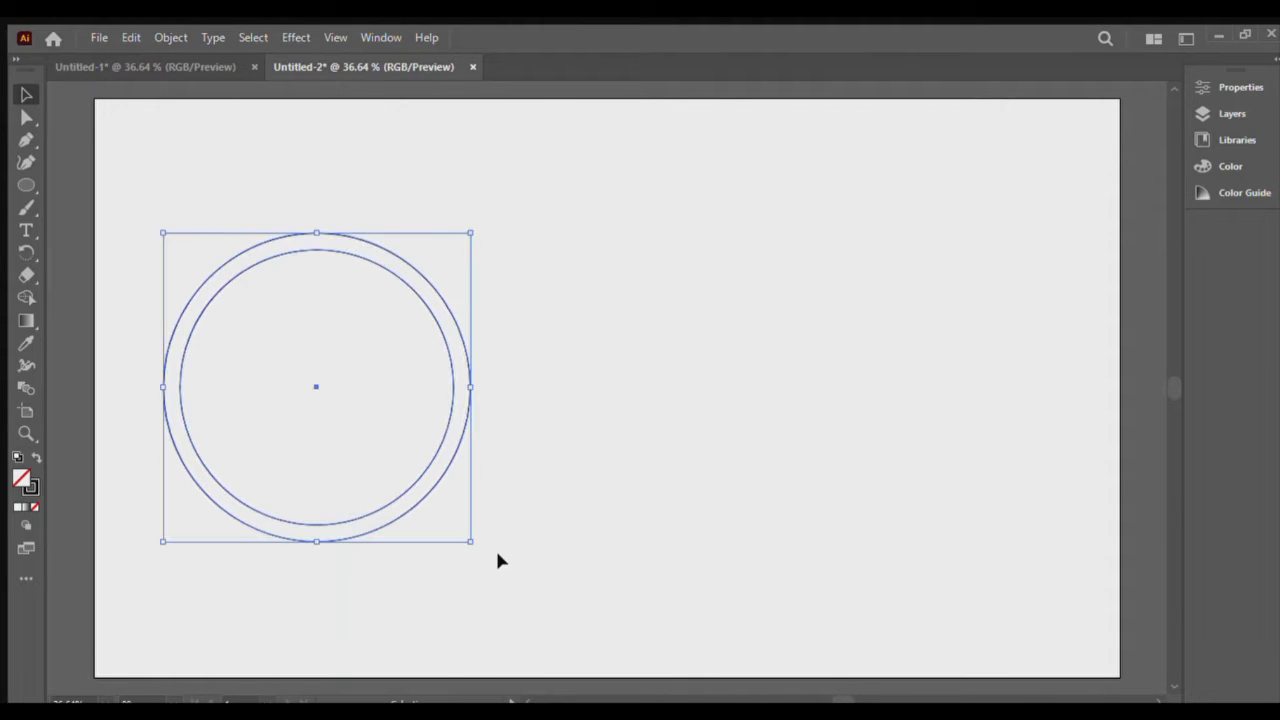
key("shift+m")
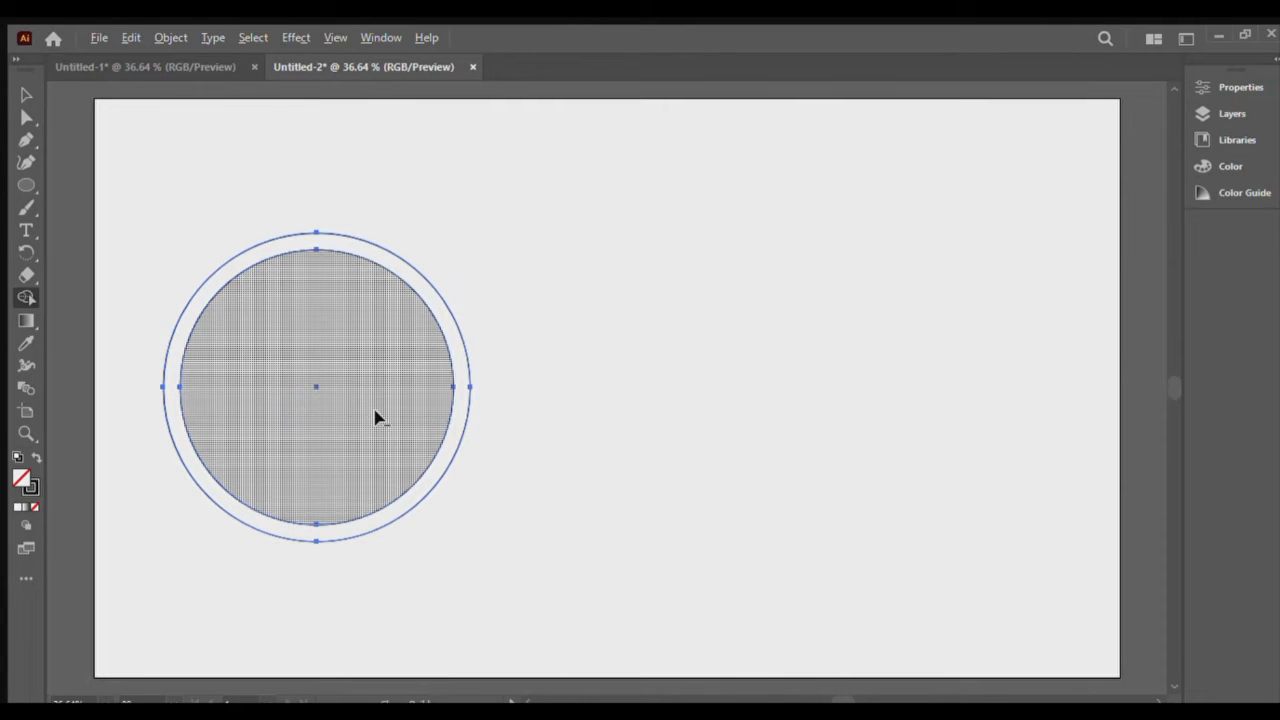
left_click(190, 328, "alt")
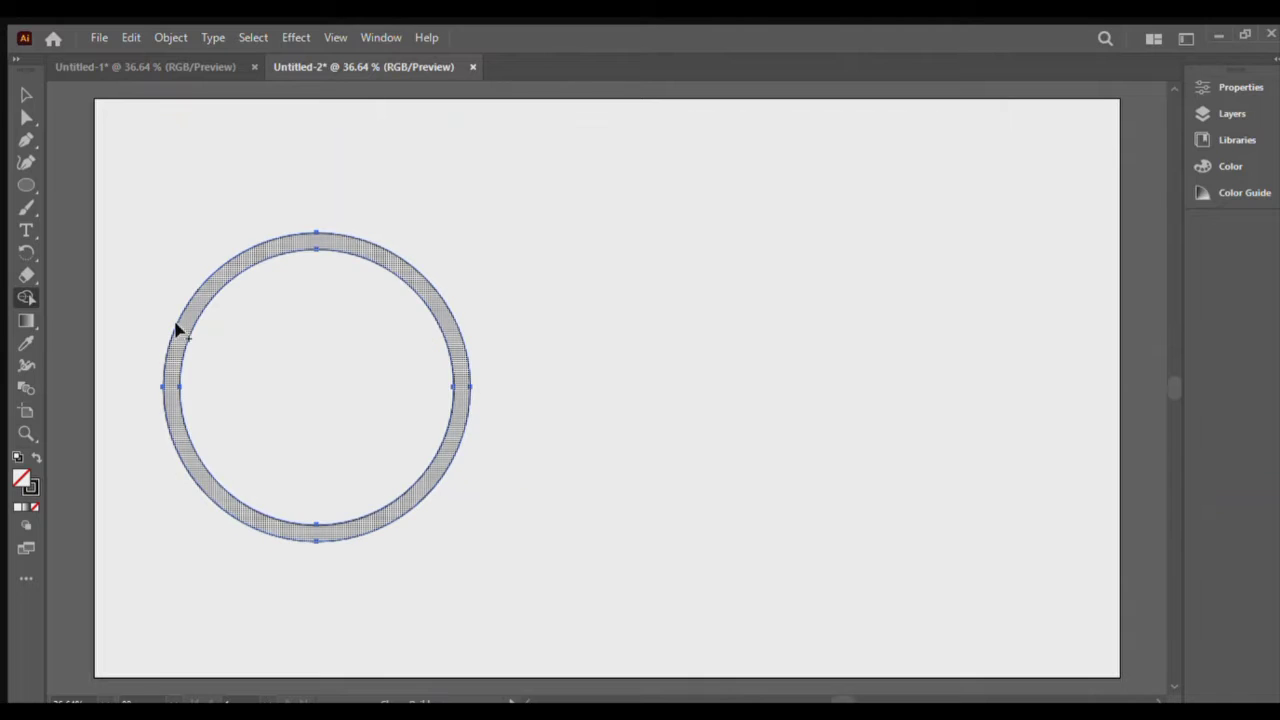
left_click(176, 328, "alt")
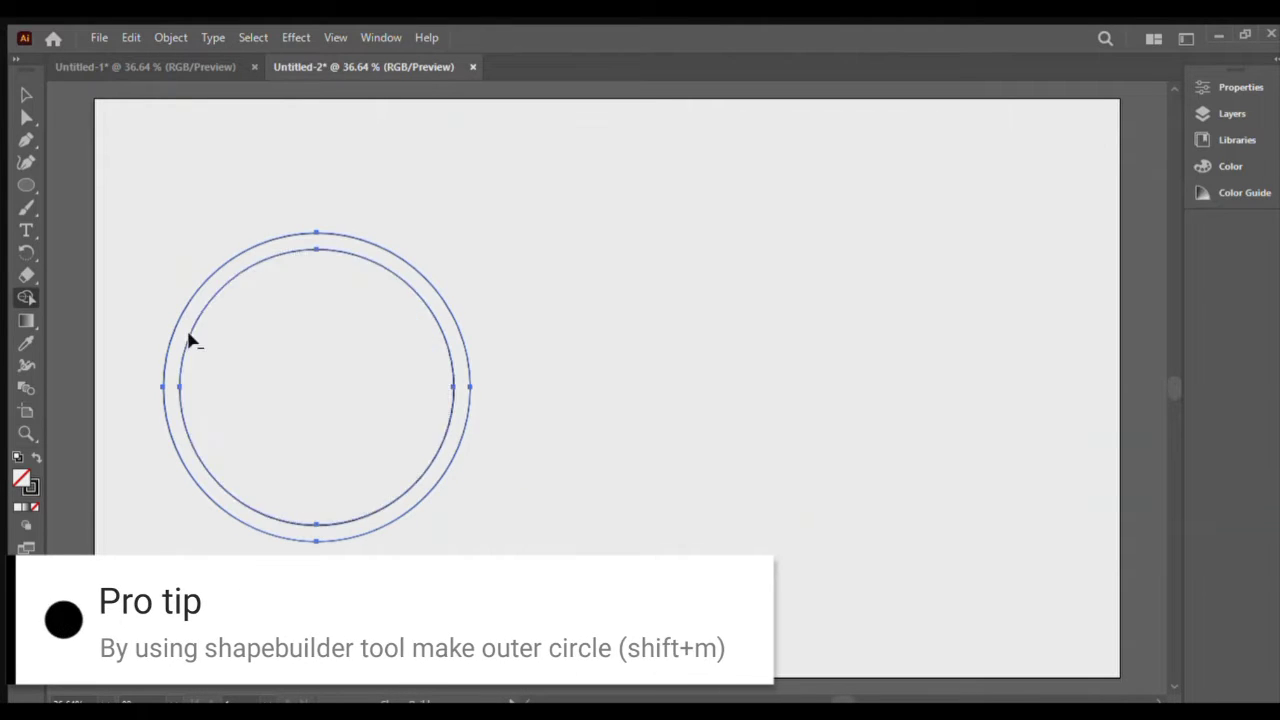
key("v")
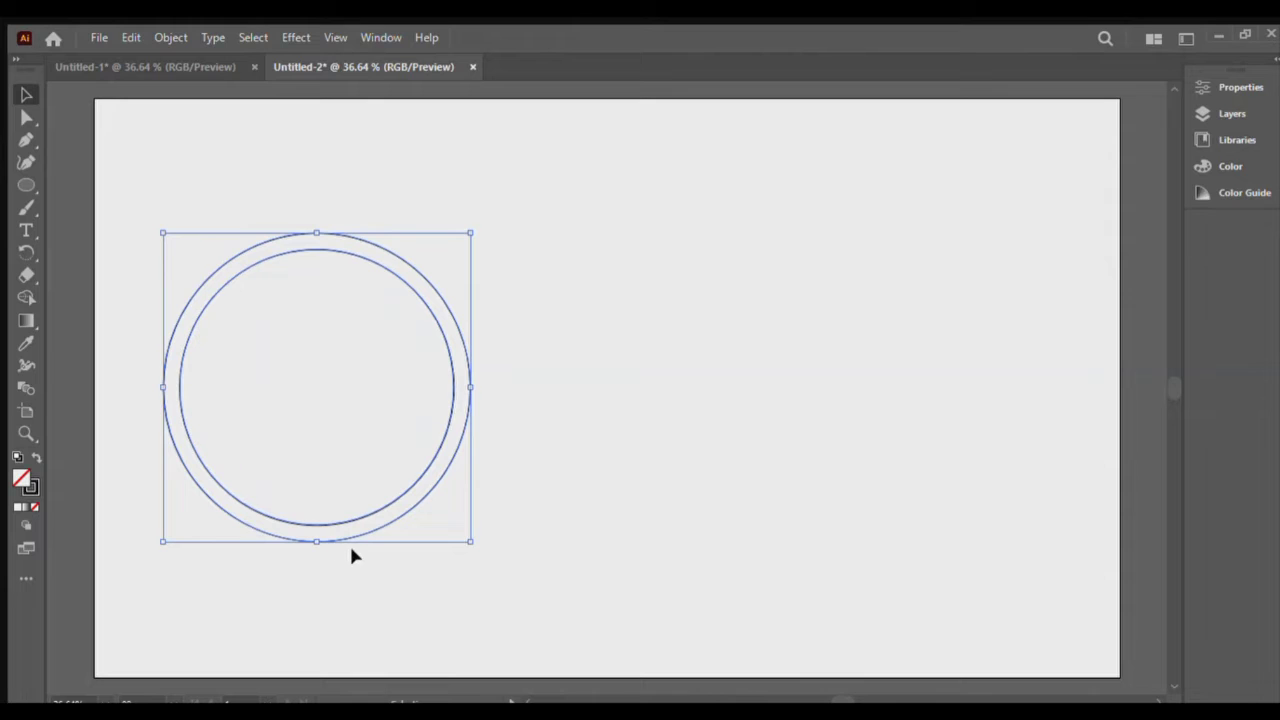
Move the ring to the artboard centre and swap fill and stroke so it is solid black
left_click_drag(352, 538, 712, 538)
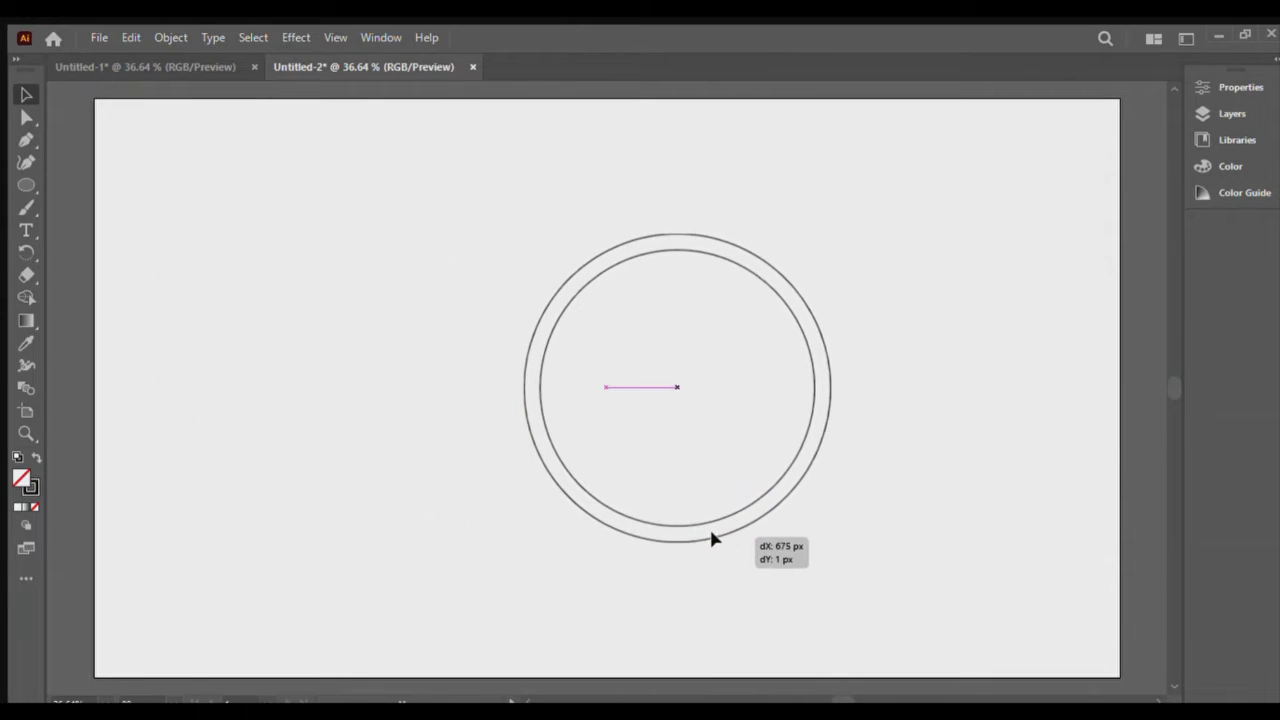
left_click(36, 455)
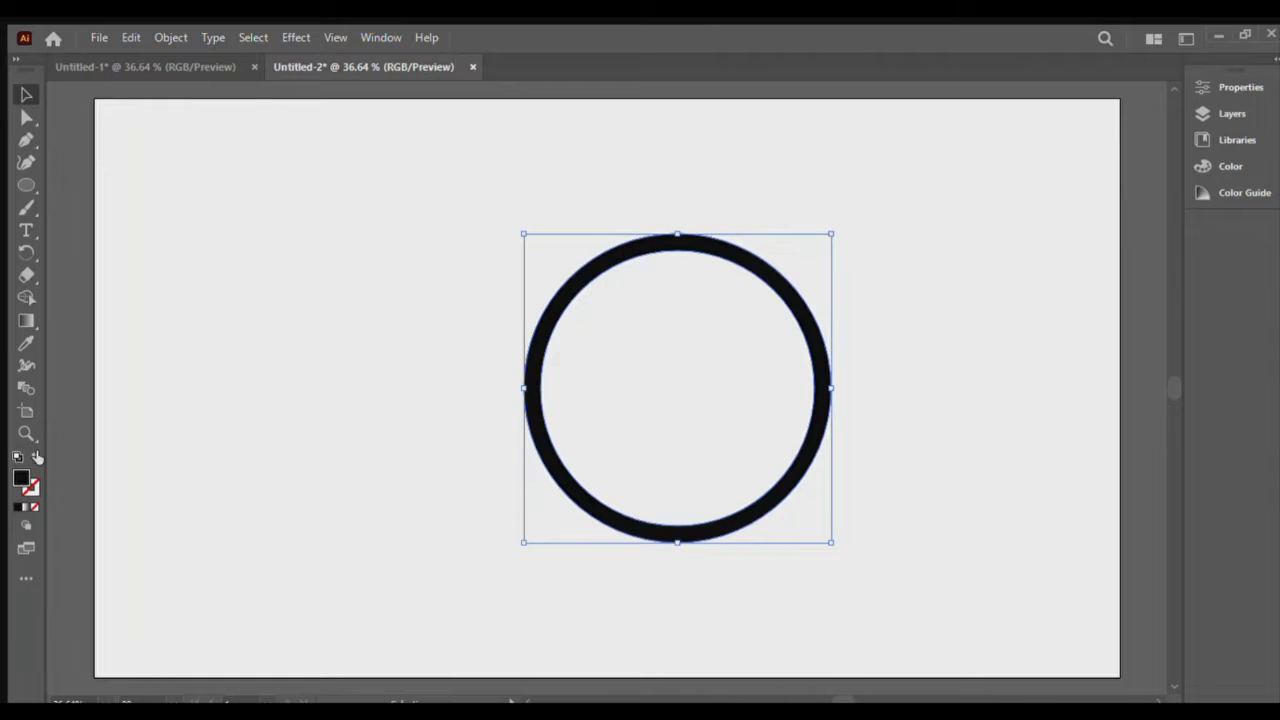
left_click(335, 435)
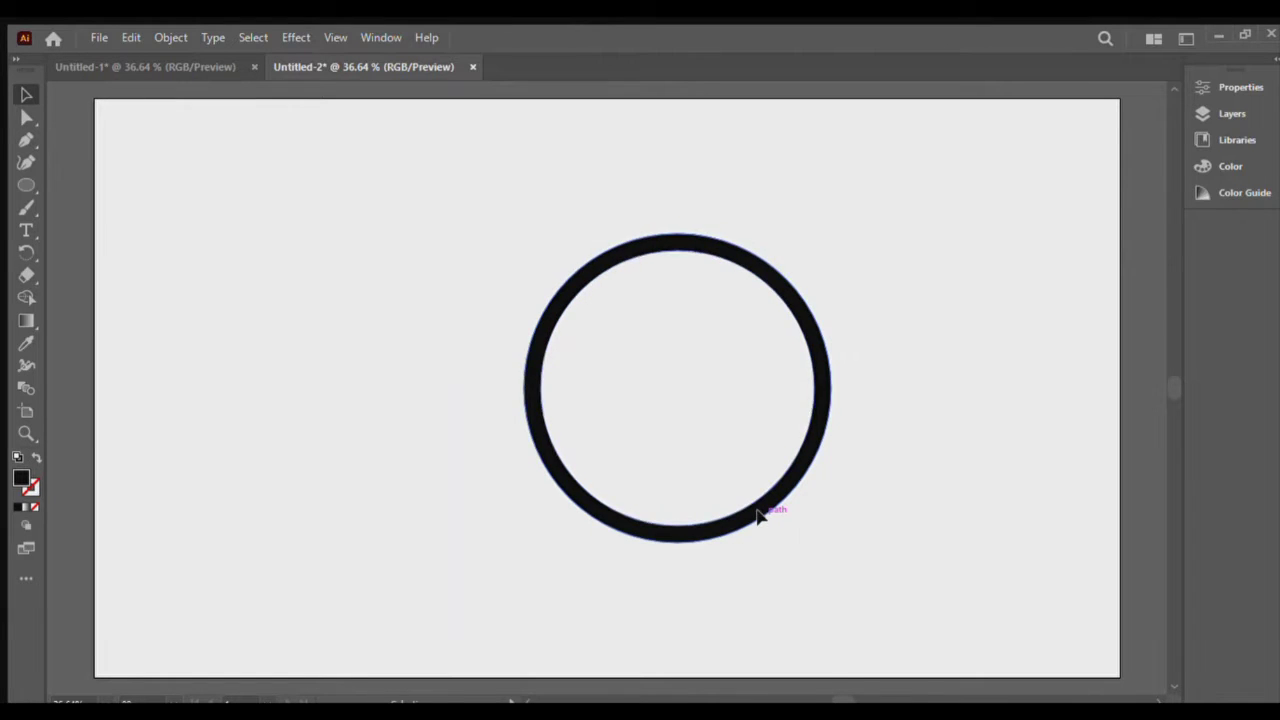
Resize the ring to its final large size and nudge it to centre at X 960 px, Y 540 px
left_click_drag(757, 512, 710, 505)
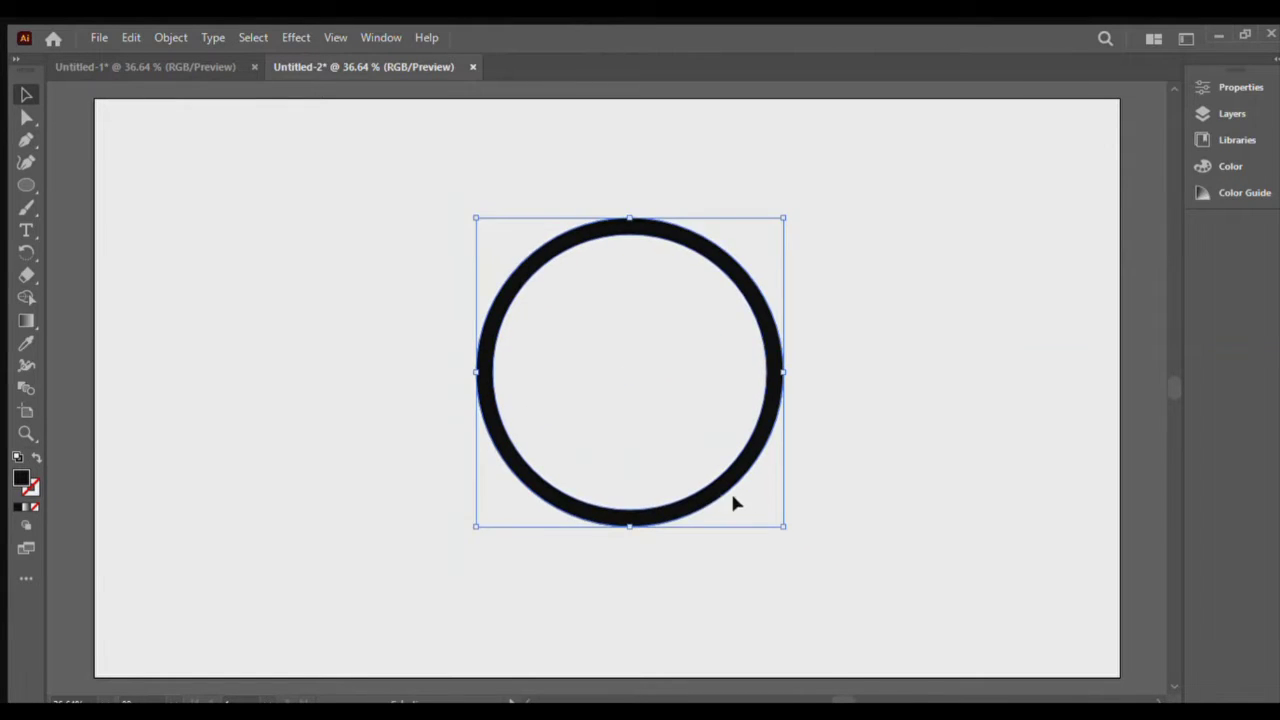
left_click_drag(781, 526, 516, 257)
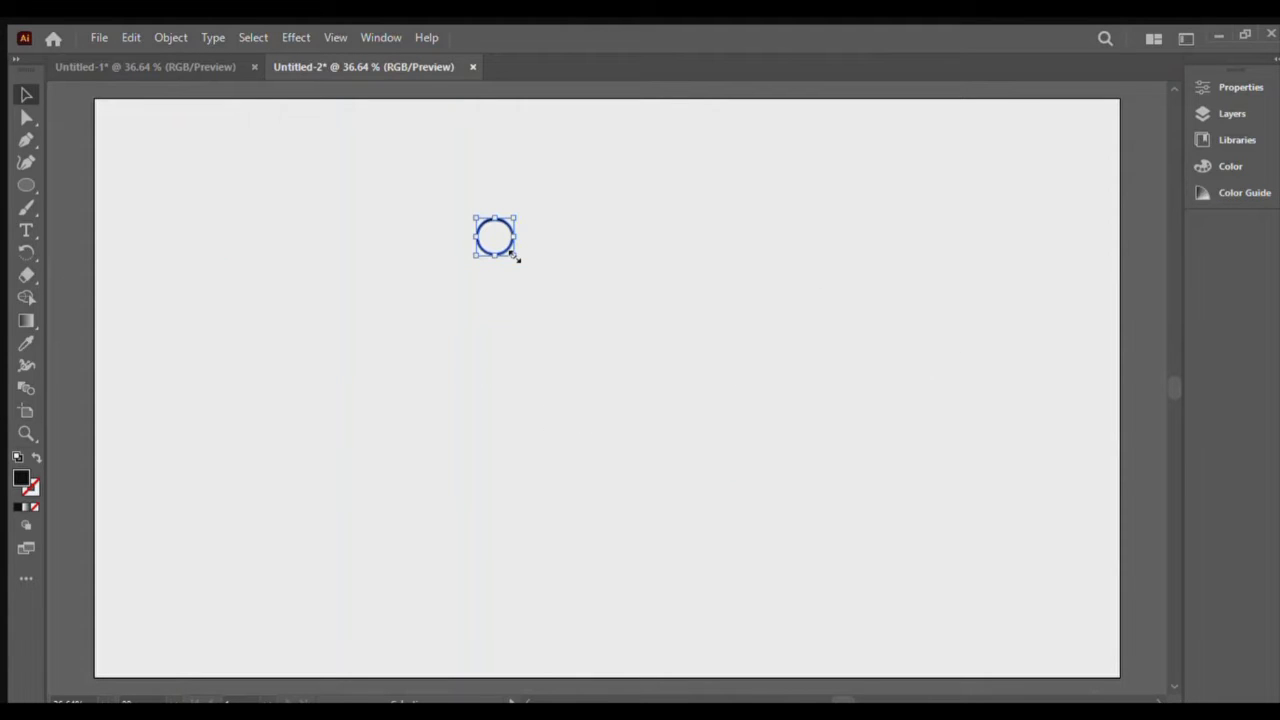
mouse_move(514, 257)
left_mouse_down()
mouse_move(503, 248)
mouse_move(691, 451)
mouse_move(808, 550)
left_mouse_up()
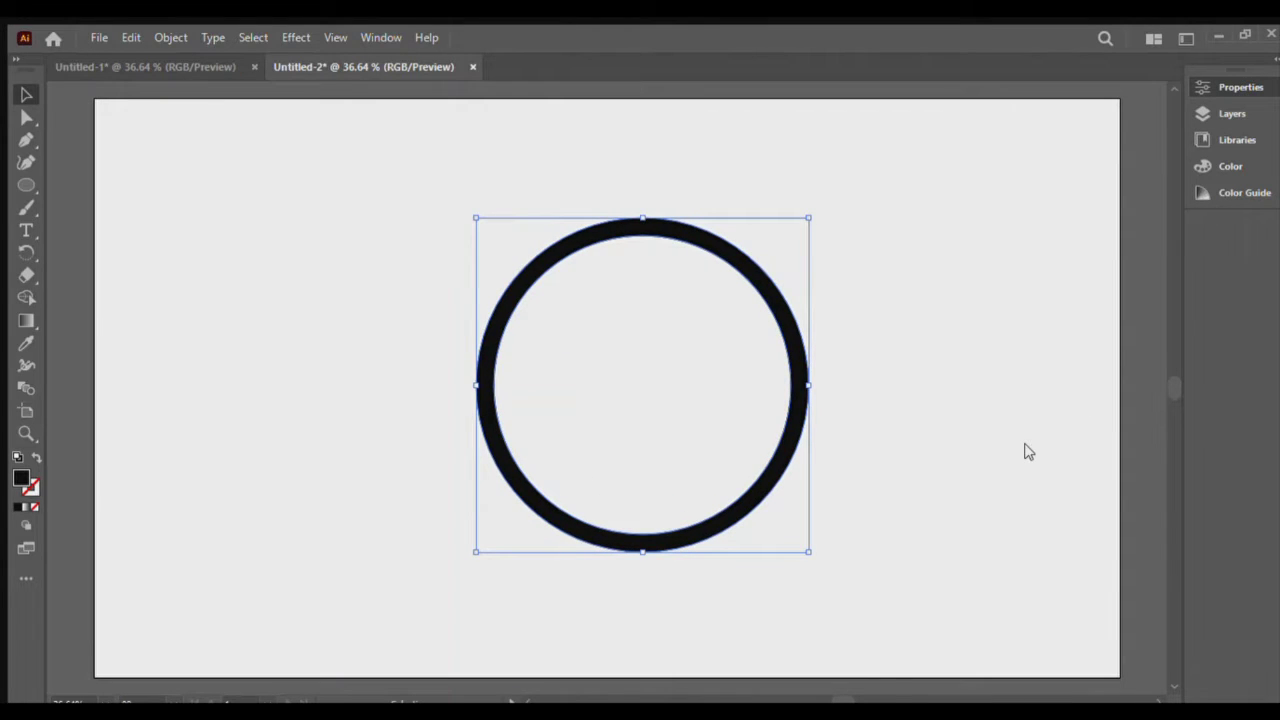
key("shift+Left")
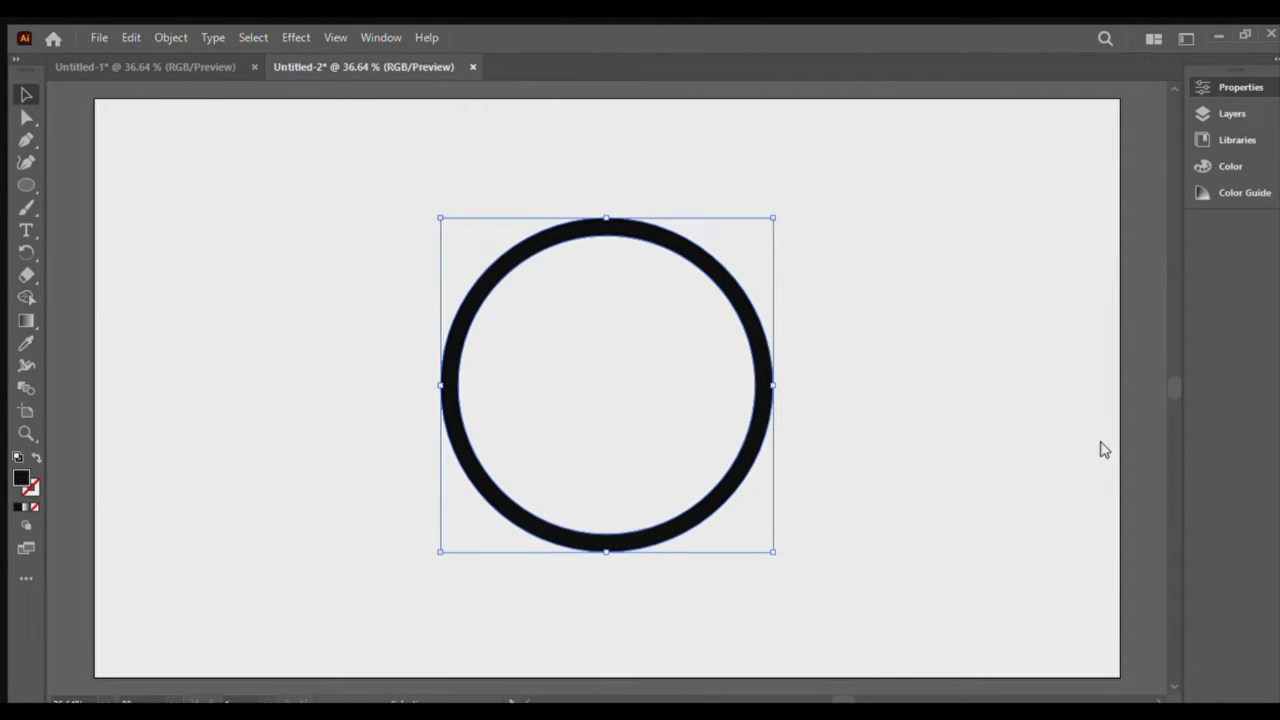
key("Down")
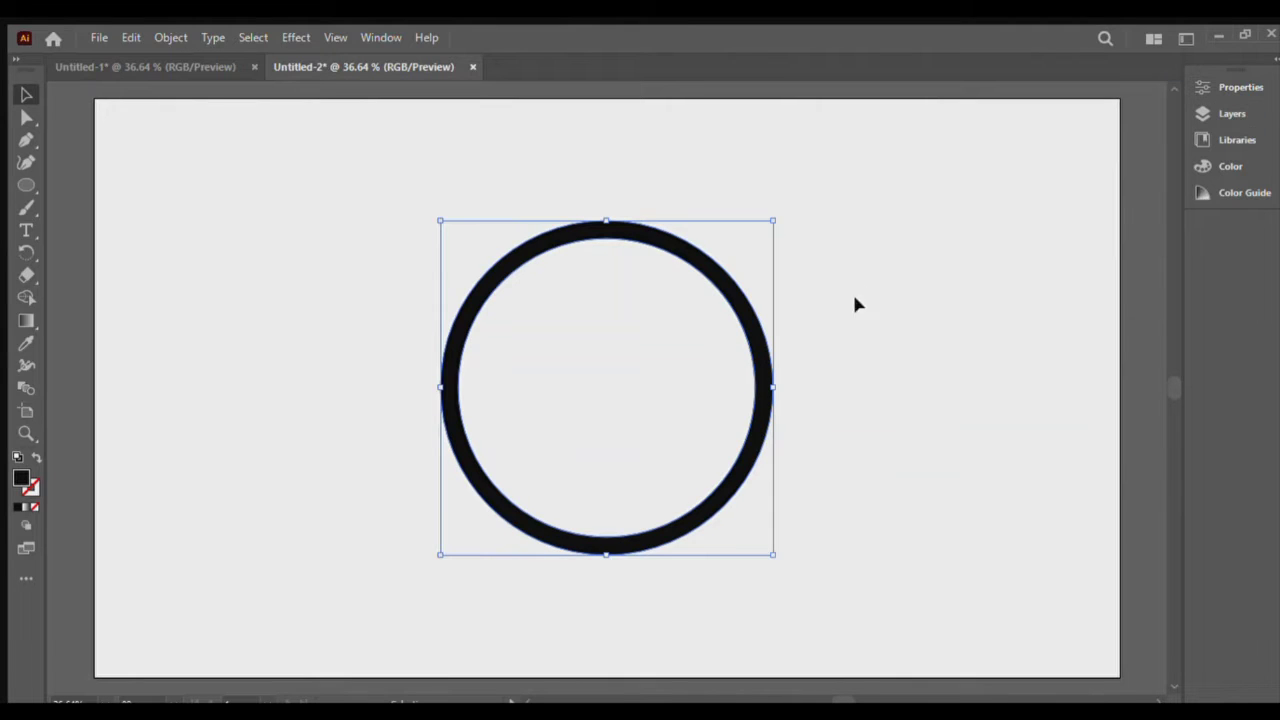
left_click(876, 385)
key("l")
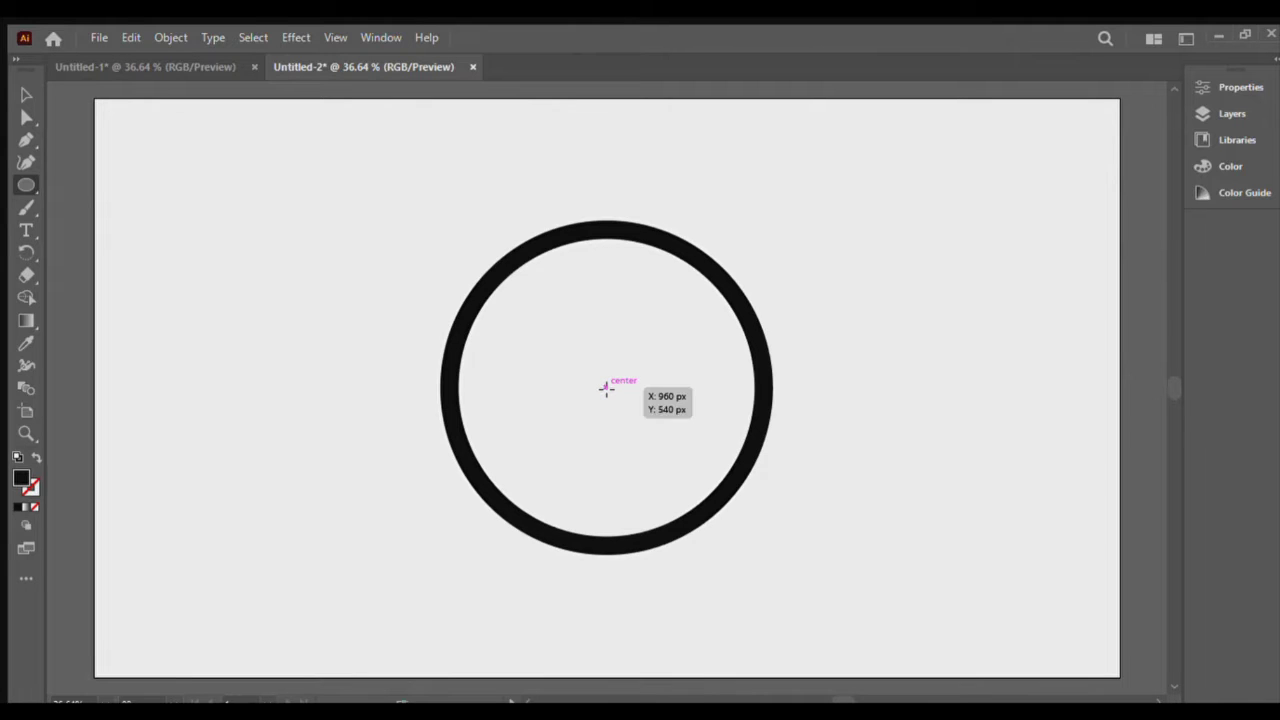
Draw a small solid black dot centred exactly in the ring
left_click_drag(606, 388, 615, 396)
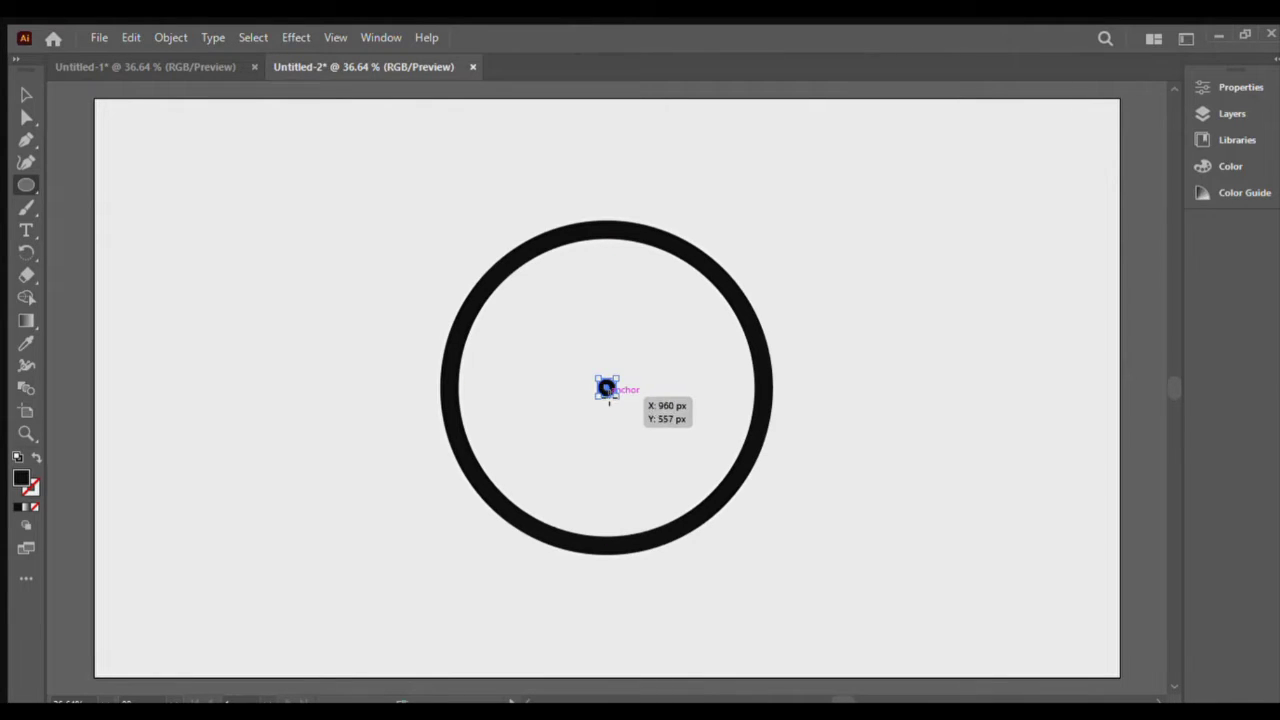
key("v")
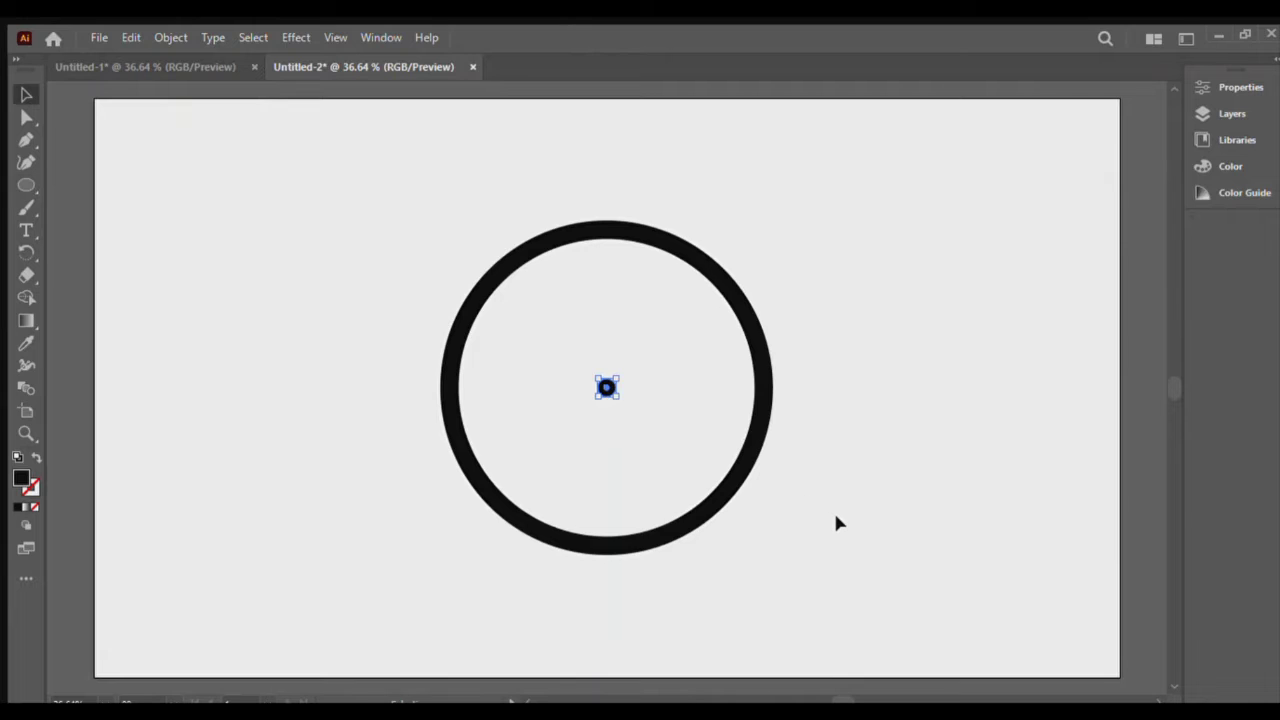
left_click(836, 516)
key("m")
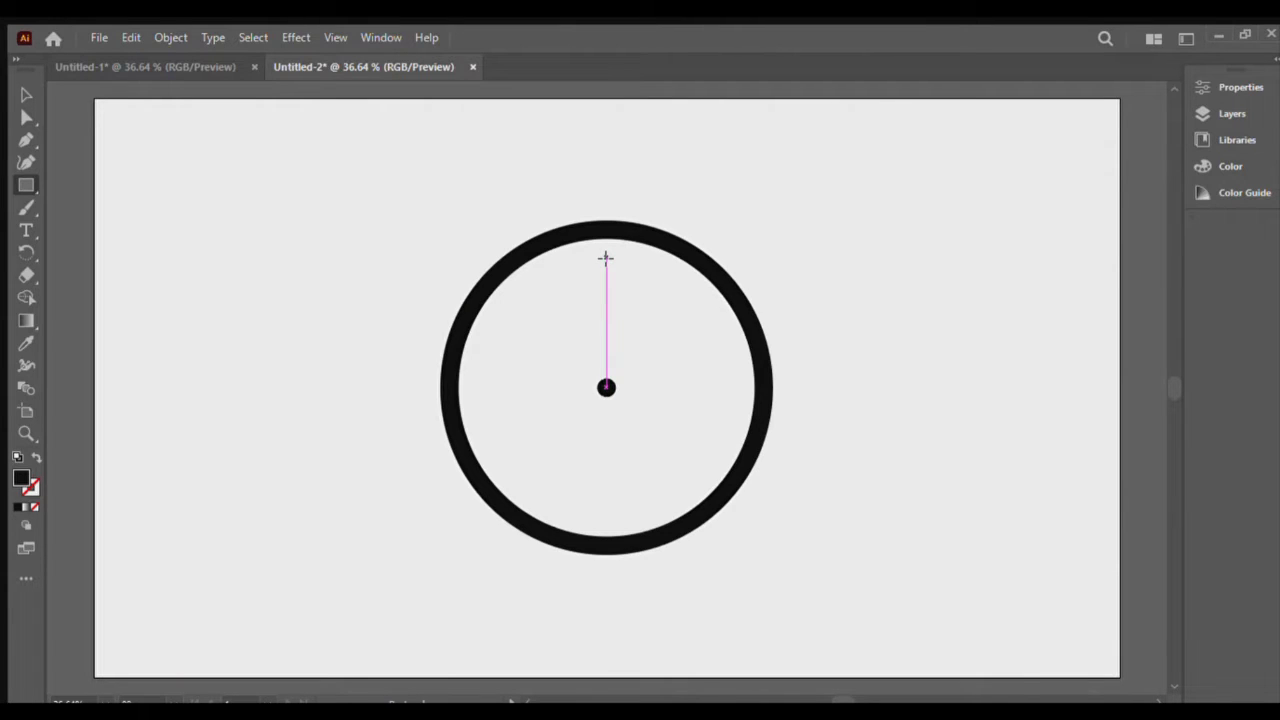
Draw a 20×80 px black tick bar inside the ring's top, aligned above the centre dot
left_click_drag(605, 258, 616, 282)
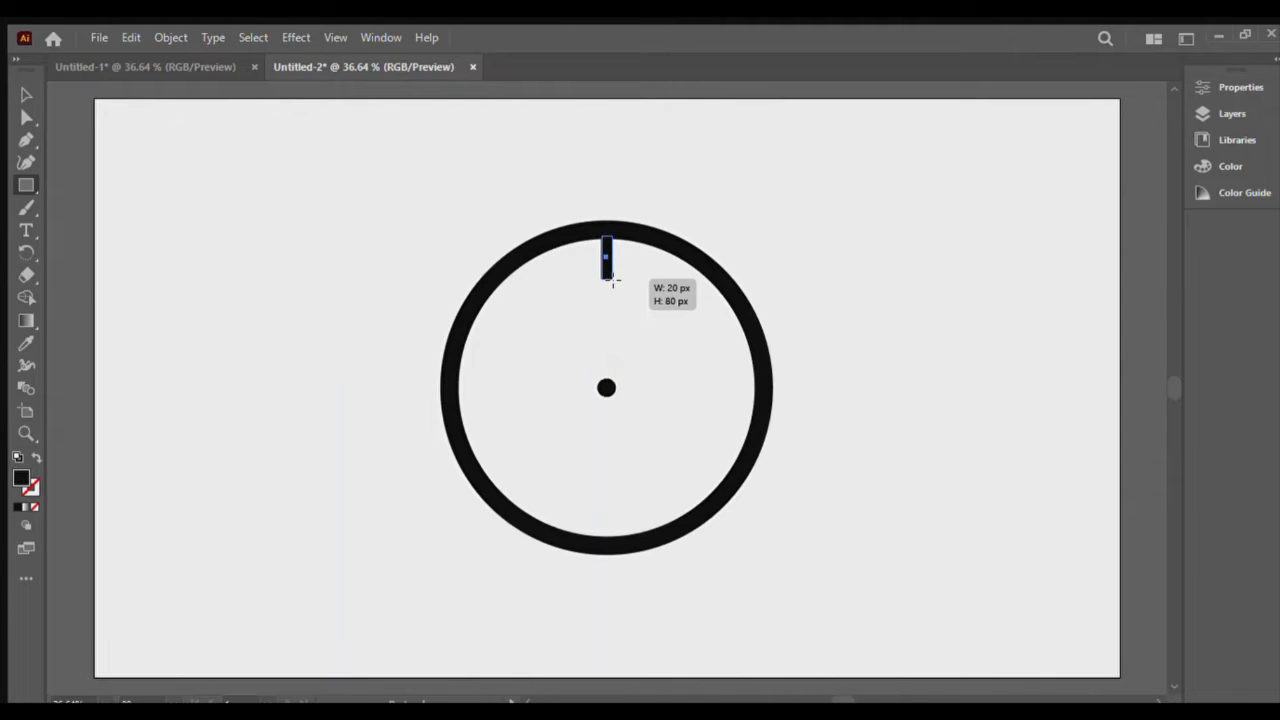
left_click_drag(616, 282, 612, 285)
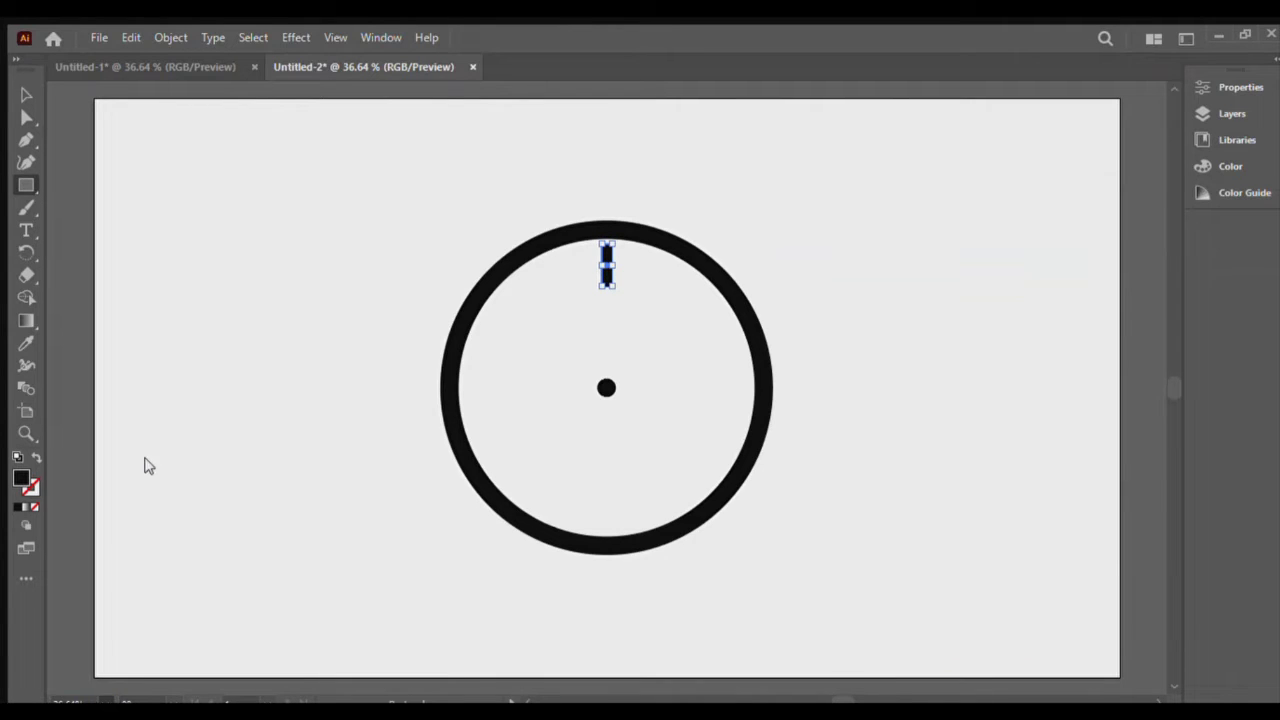
key("ctrl+equal")
key("ctrl+equal")
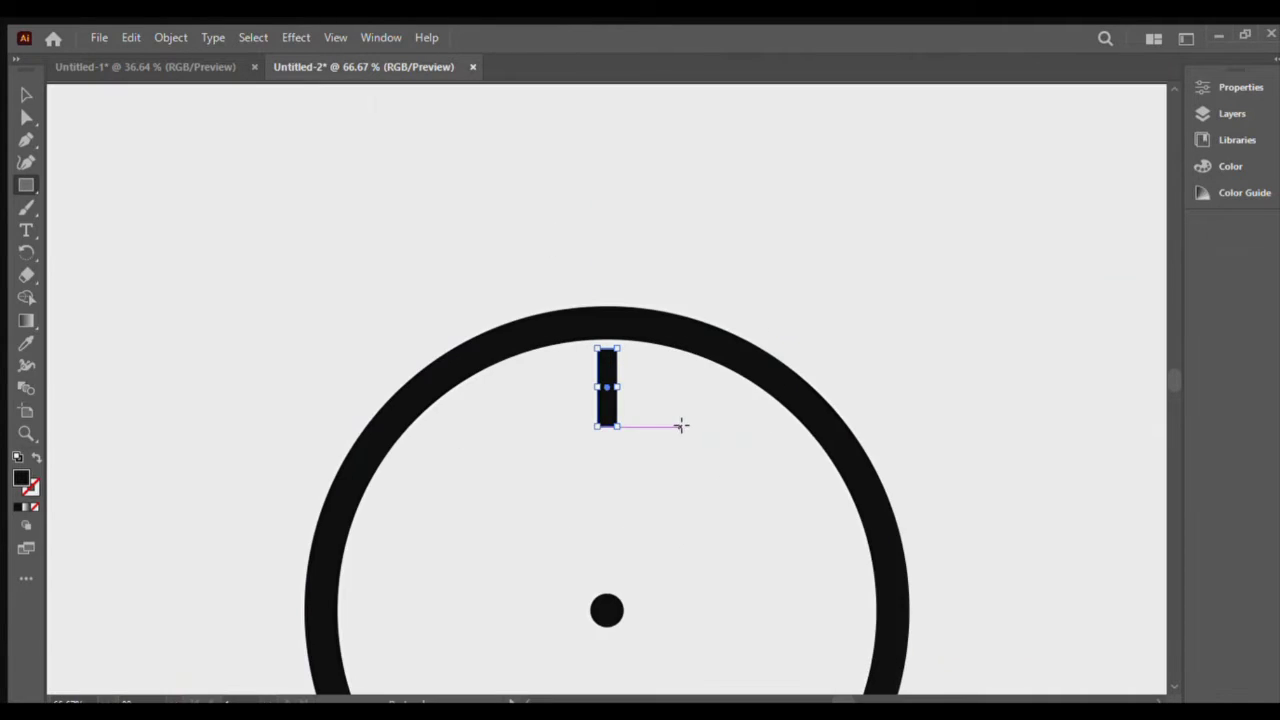
key("v")
left_click(888, 352)
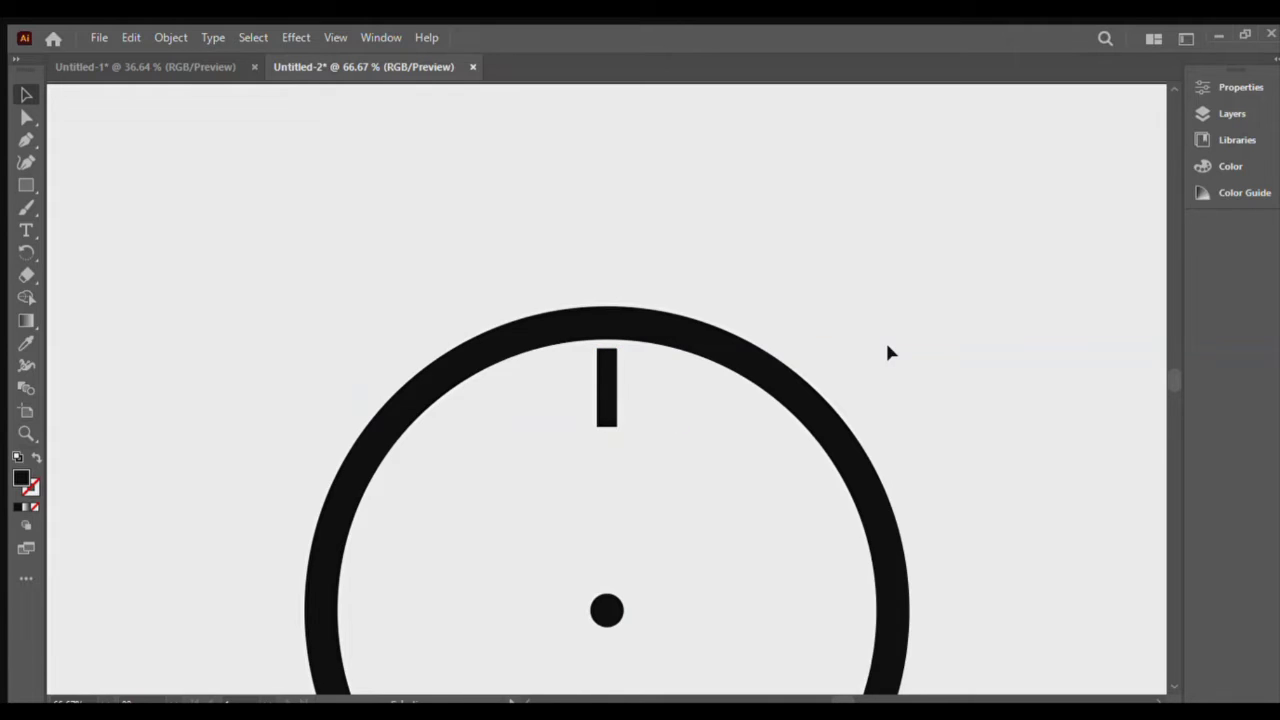
left_click(607, 384)
left_click_drag(603, 385, 604, 386)
Shorten the 12 o'clock tick slightly from both its bottom and top ends
key("ctrl+1")
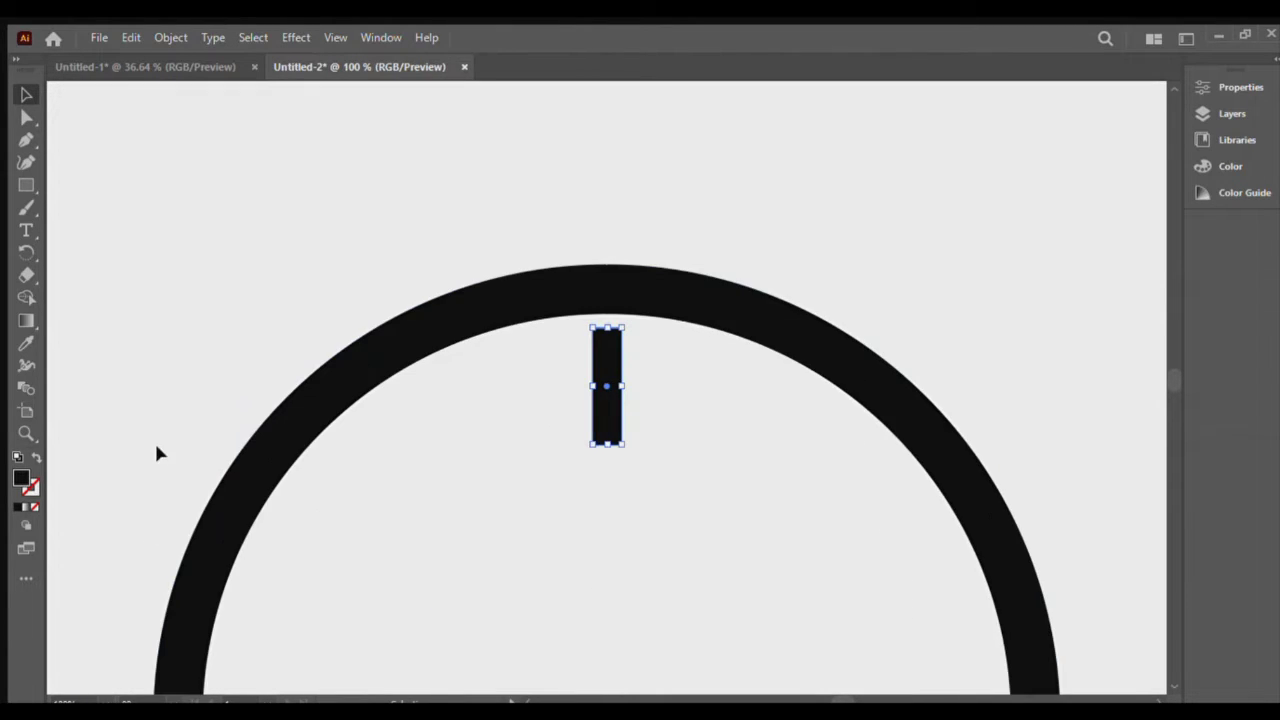
left_click_drag(613, 446, 612, 435)
left_click_drag(606, 326, 606, 336)
Pull the tick's bottom corners inward so it tapers into a slim wedge, then zoom out to 50%
key("a")
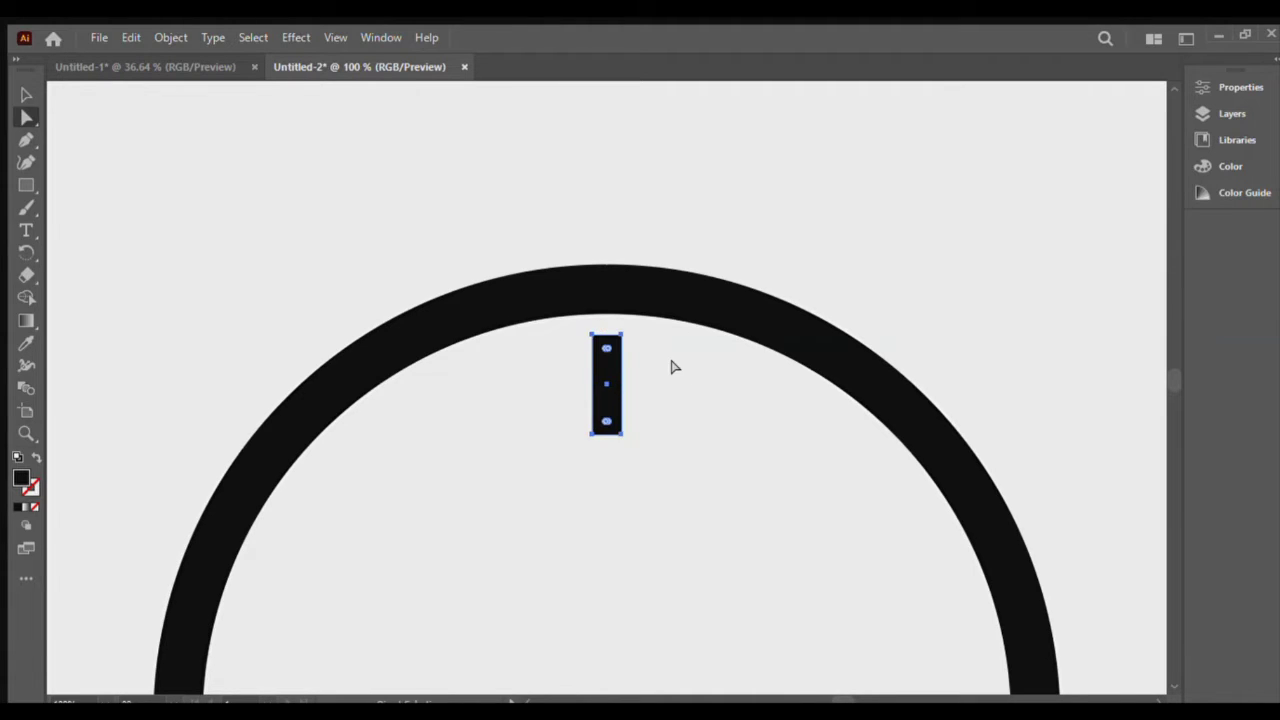
left_click(590, 436)
key("Right")
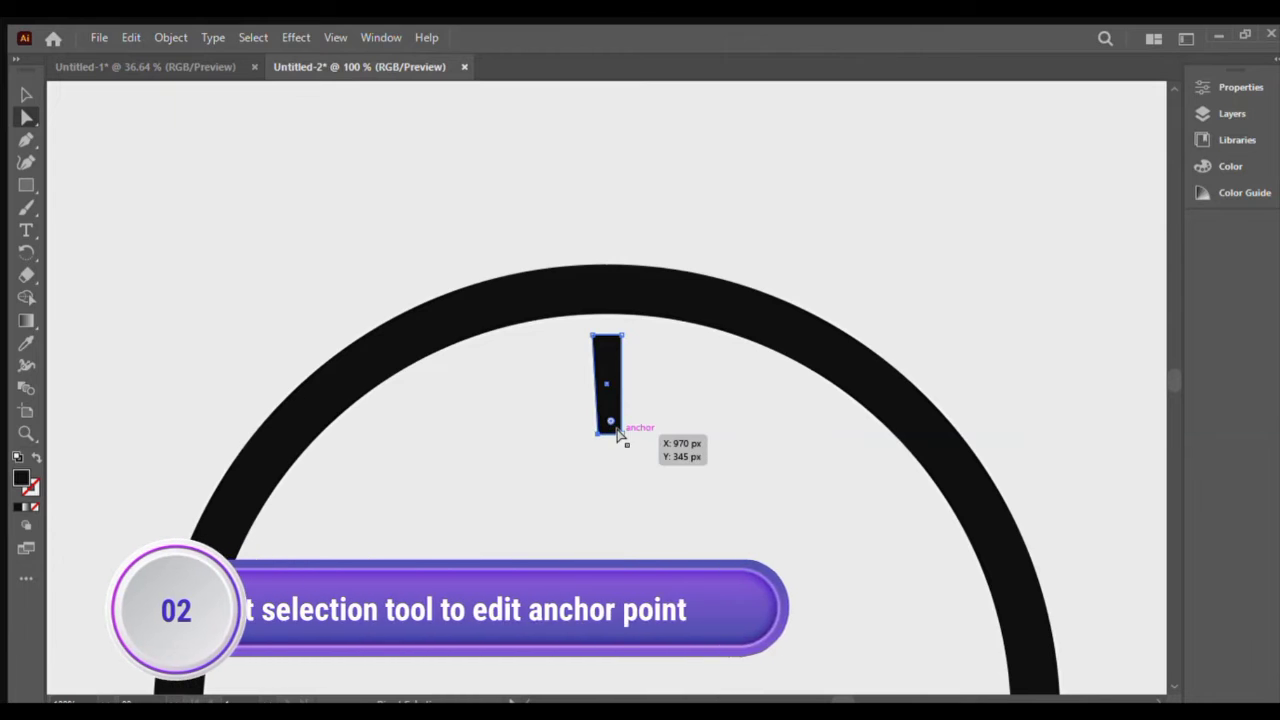
left_click_drag(618, 432, 614, 432)
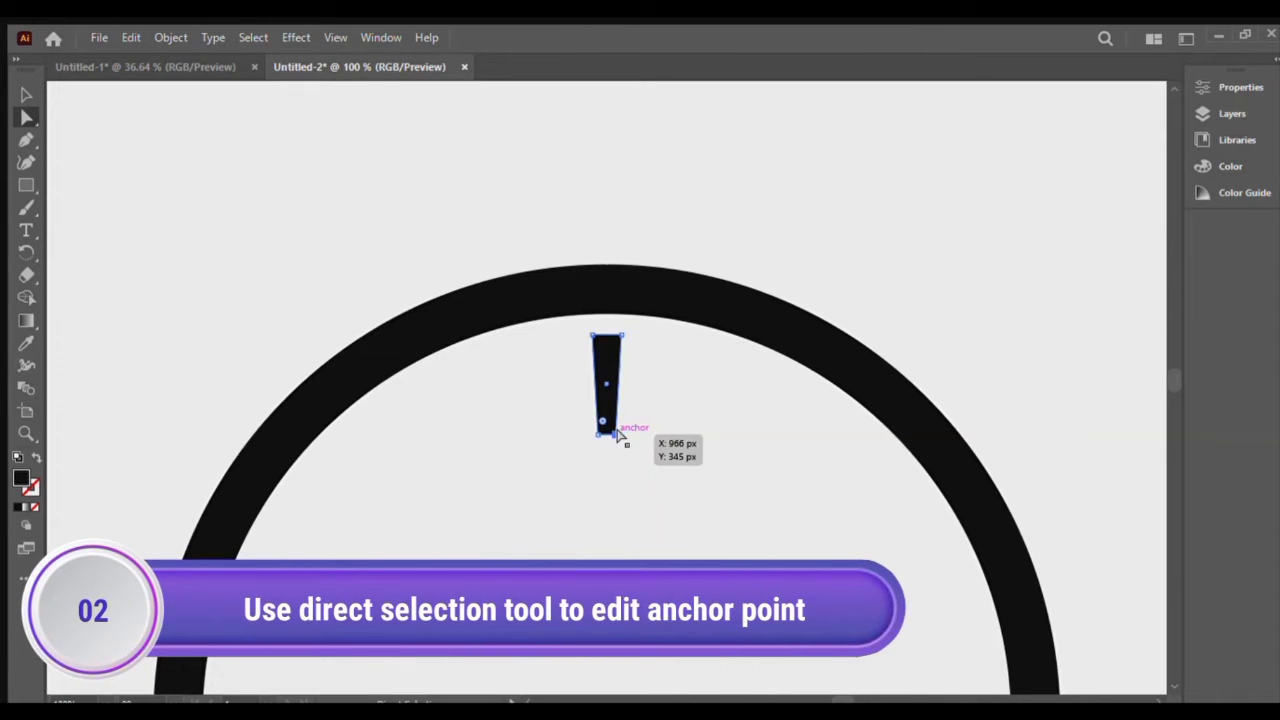
key("v")
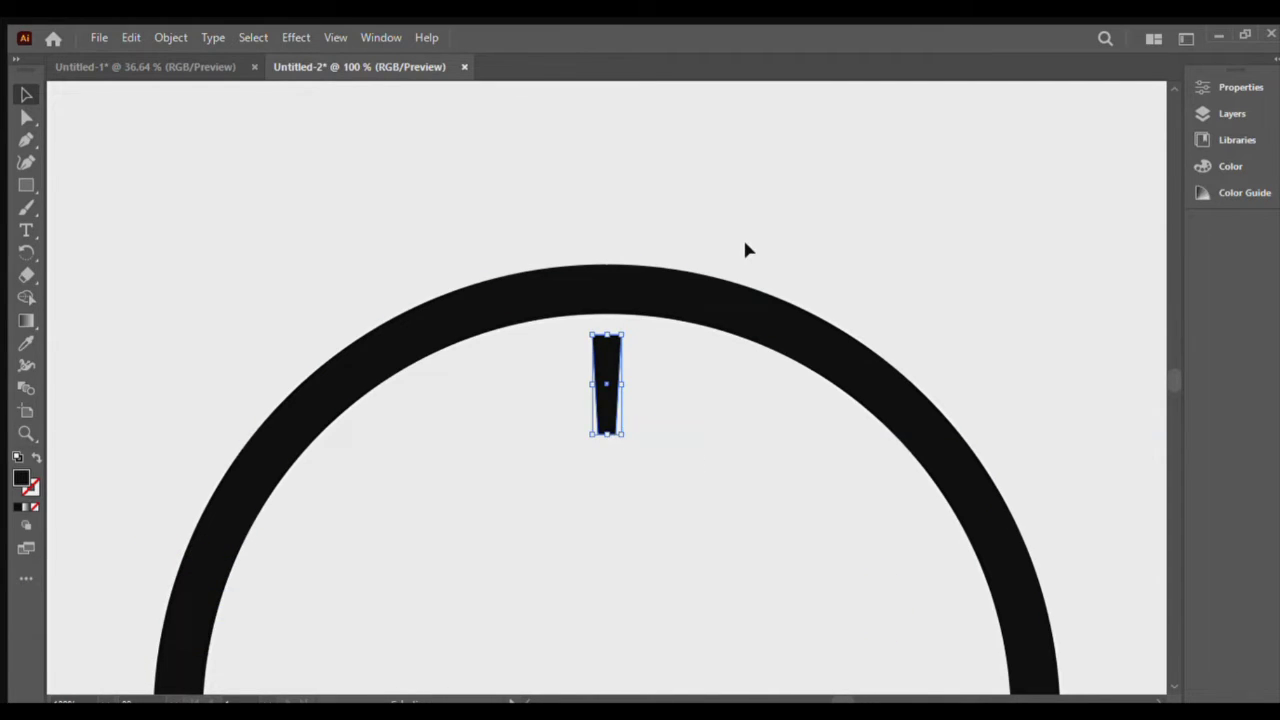
left_click(745, 248)
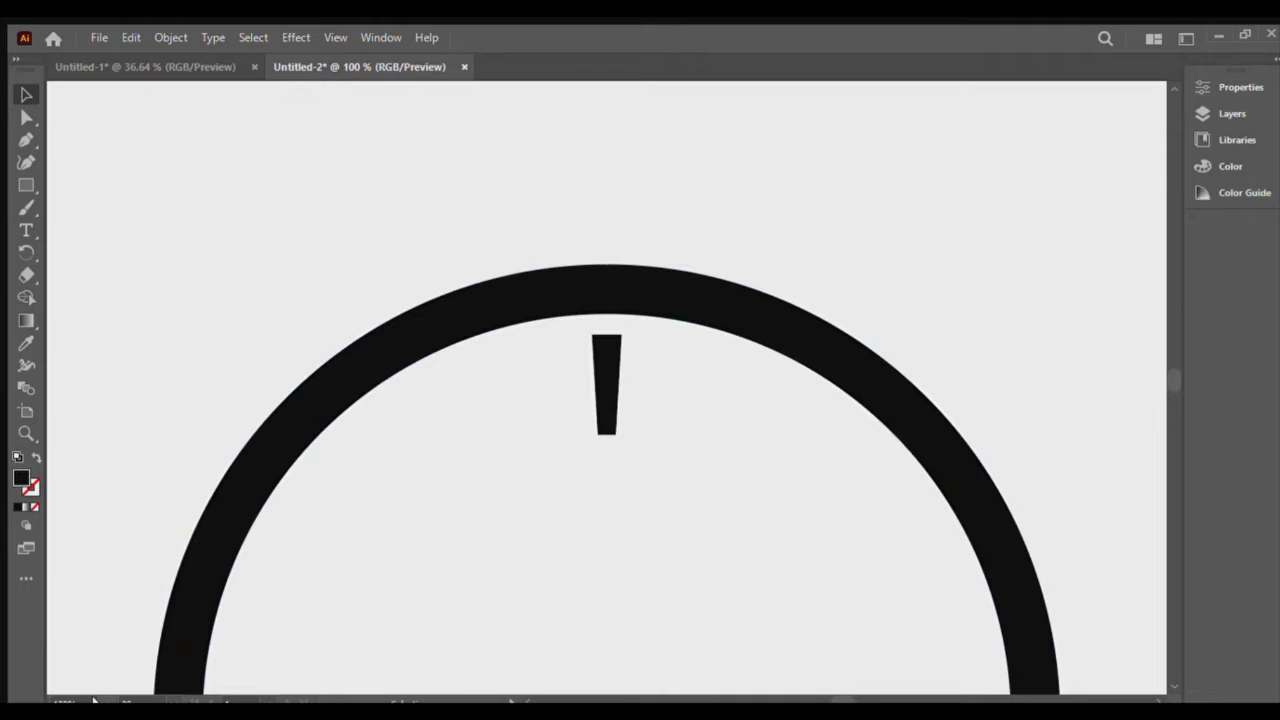
key("ctrl+minus")
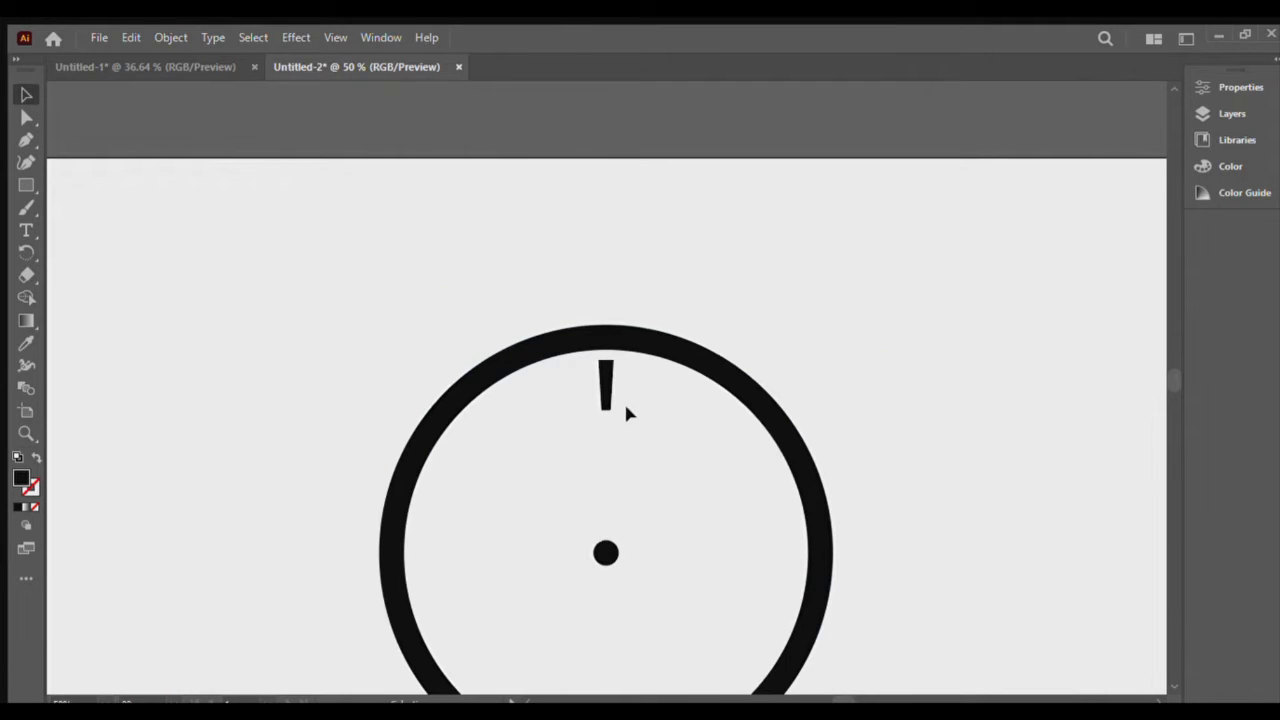
Rotate copies of the tick by 45° around the centre dot to make eight evenly spaced ticks
left_click(600, 393)
left_click(26, 252)
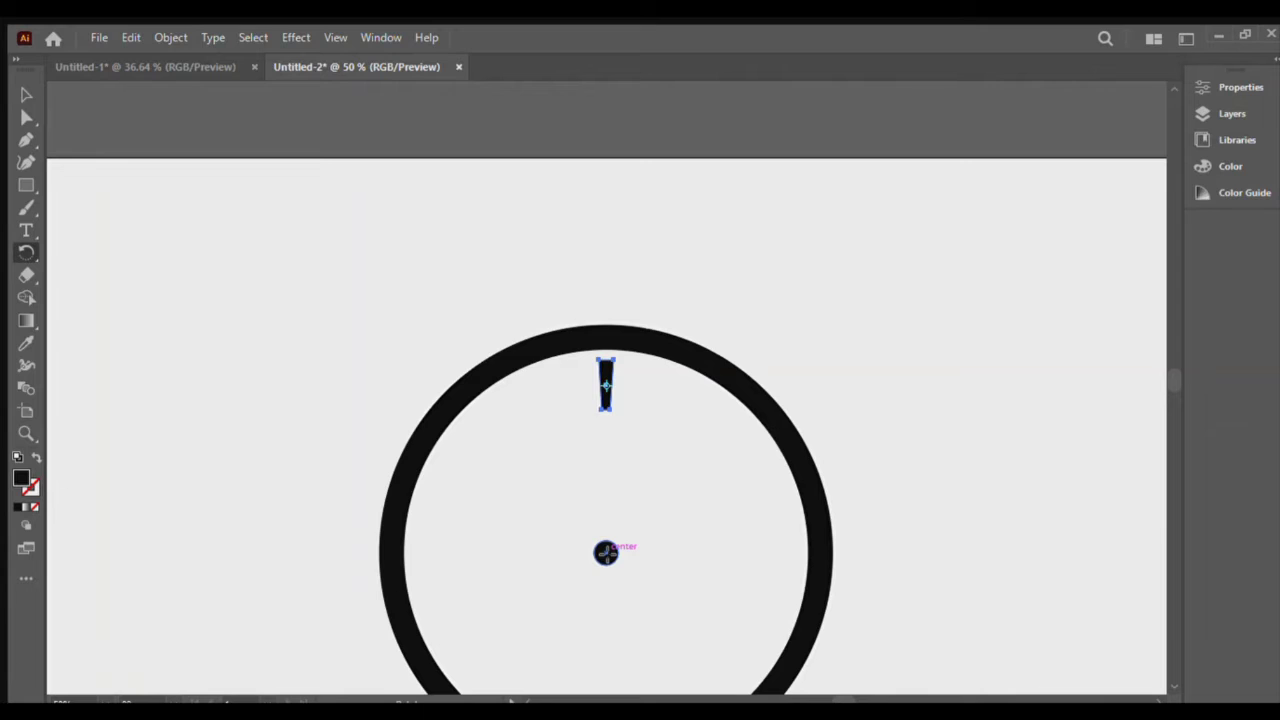
left_click(606, 552)
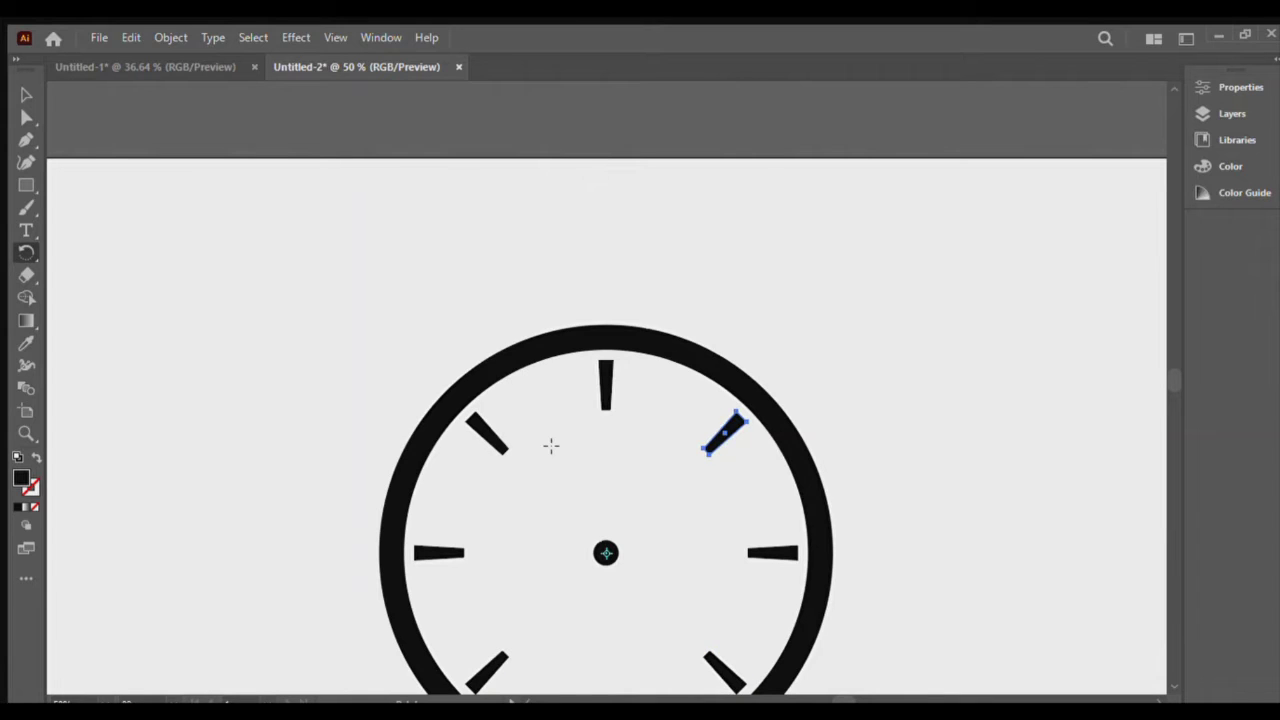
key("v")
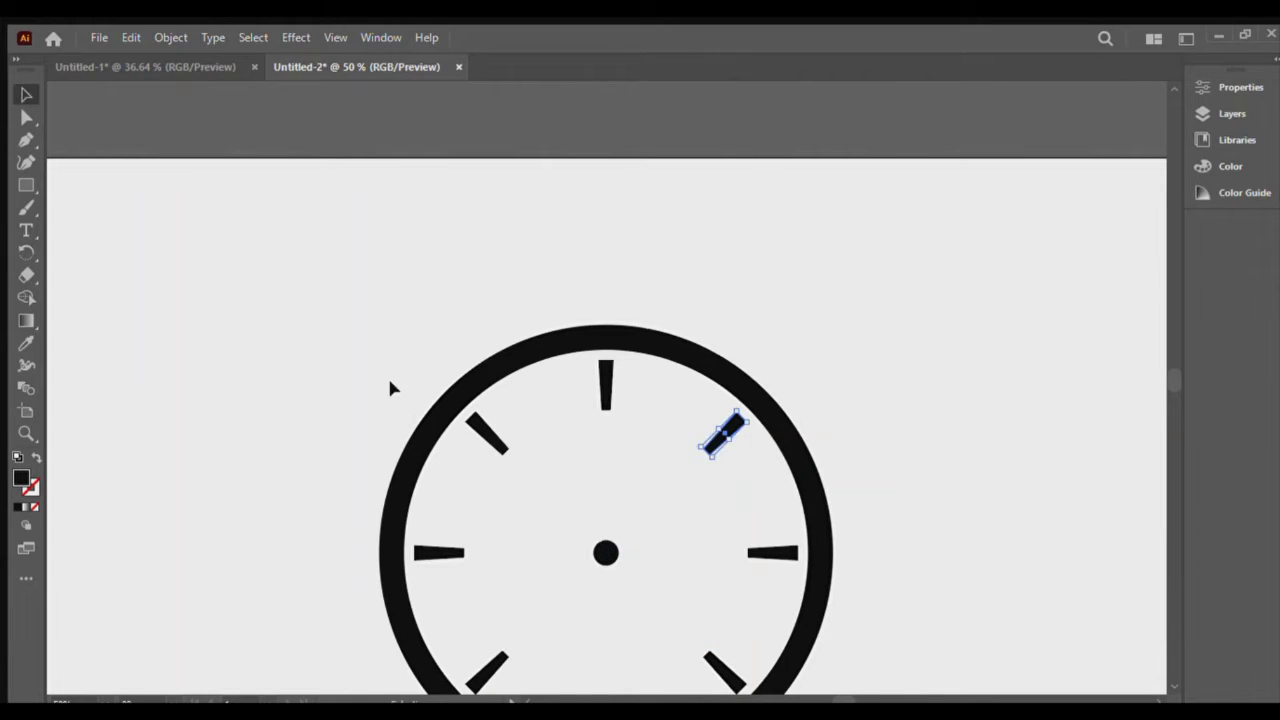
left_click_drag(1172, 372, 1173, 383)
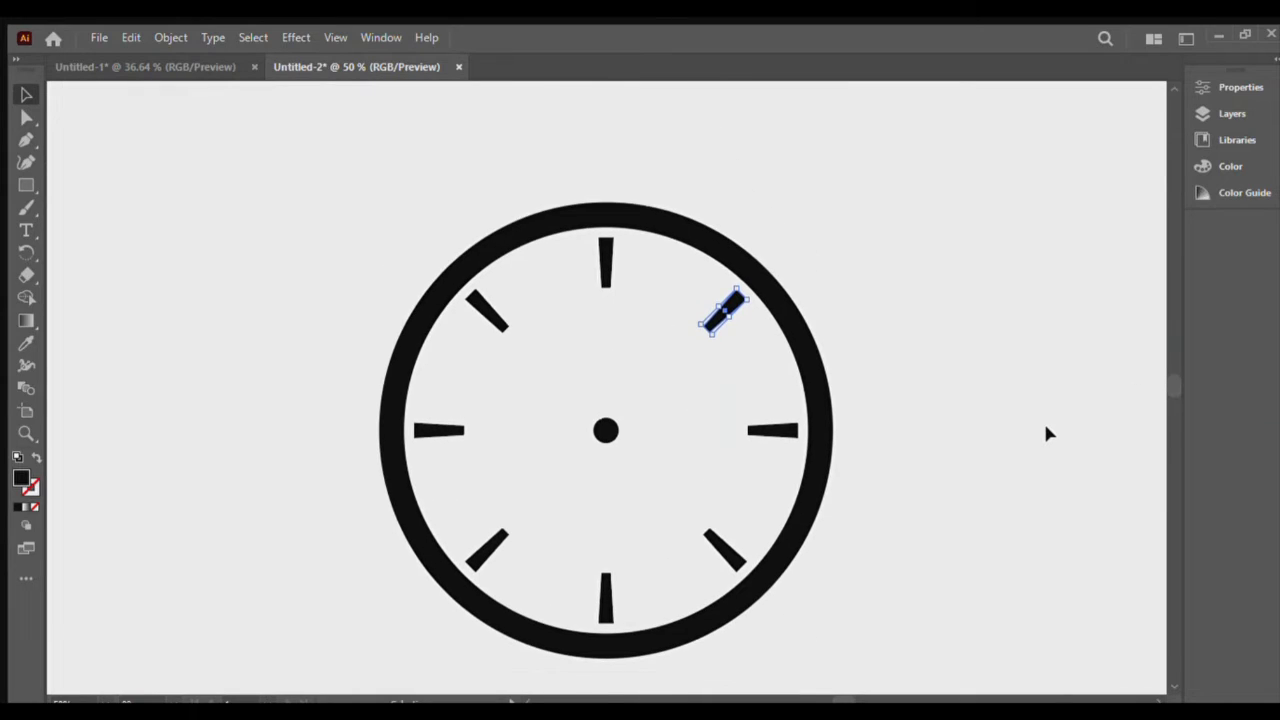
left_click(1046, 433)
key("m")
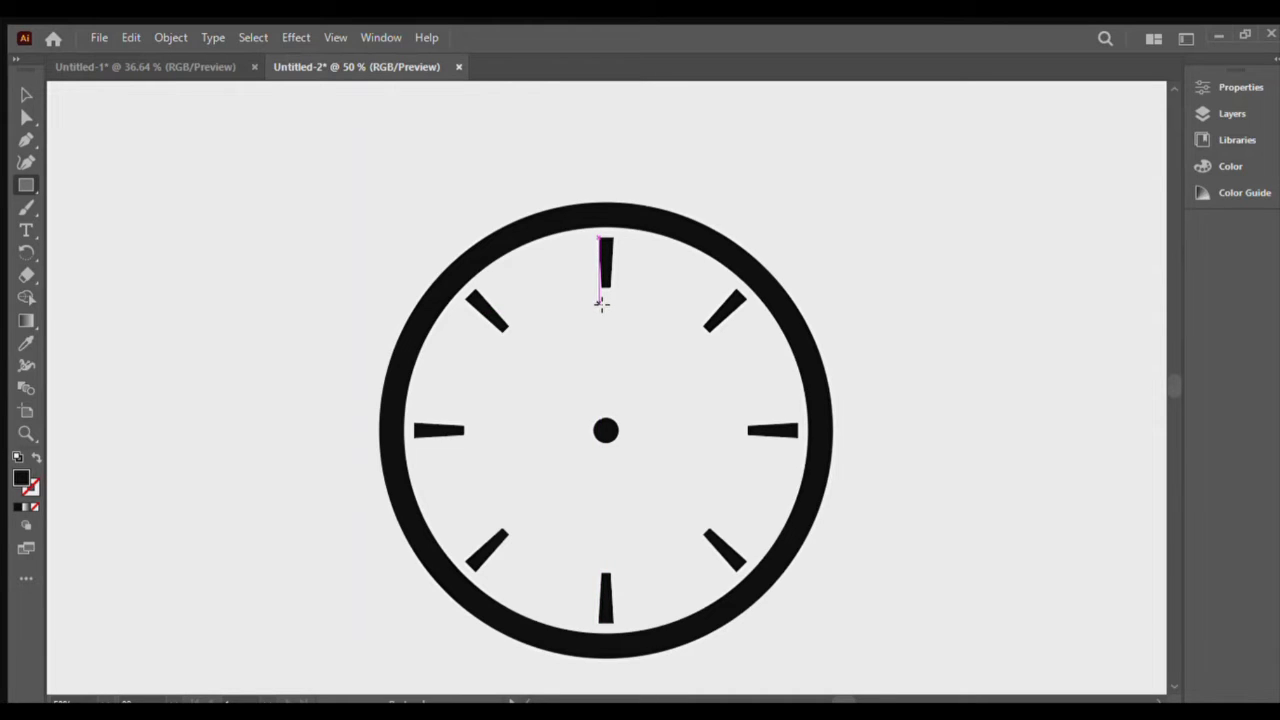
Draw a tall bar from the top tick through the centre dot and taper its top to a point
left_click_drag(601, 303, 615, 561)
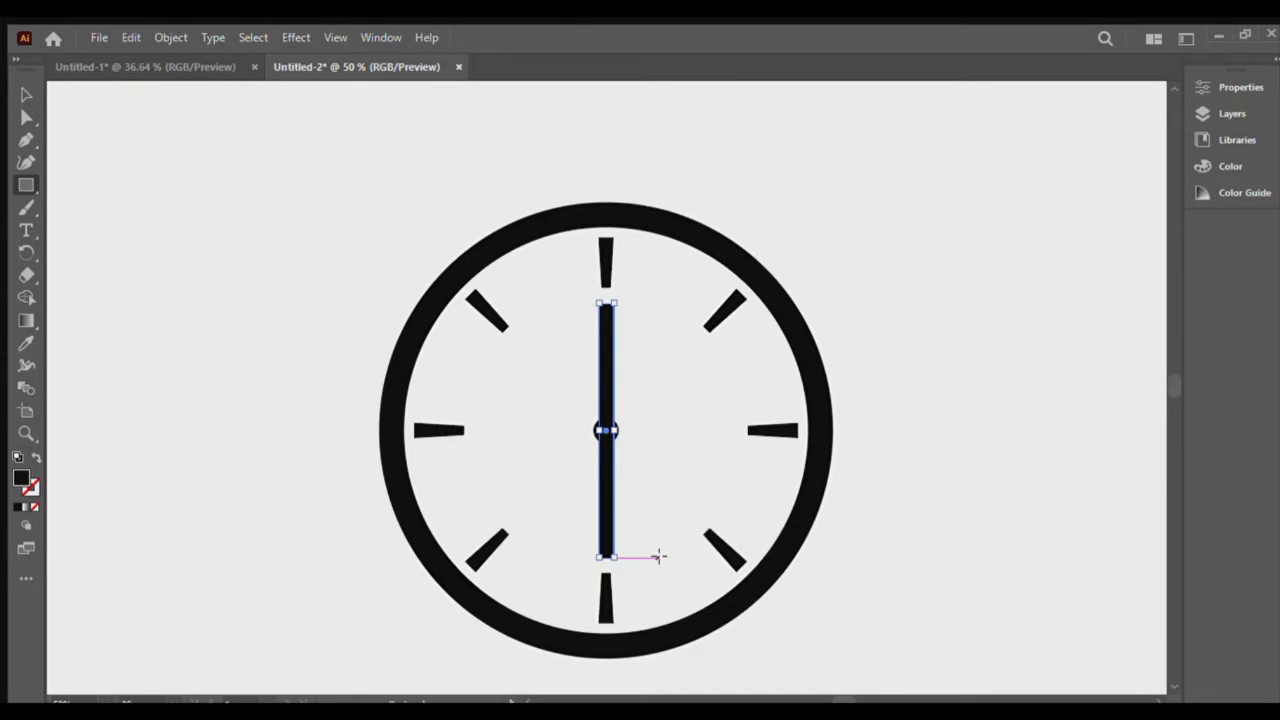
key("a")
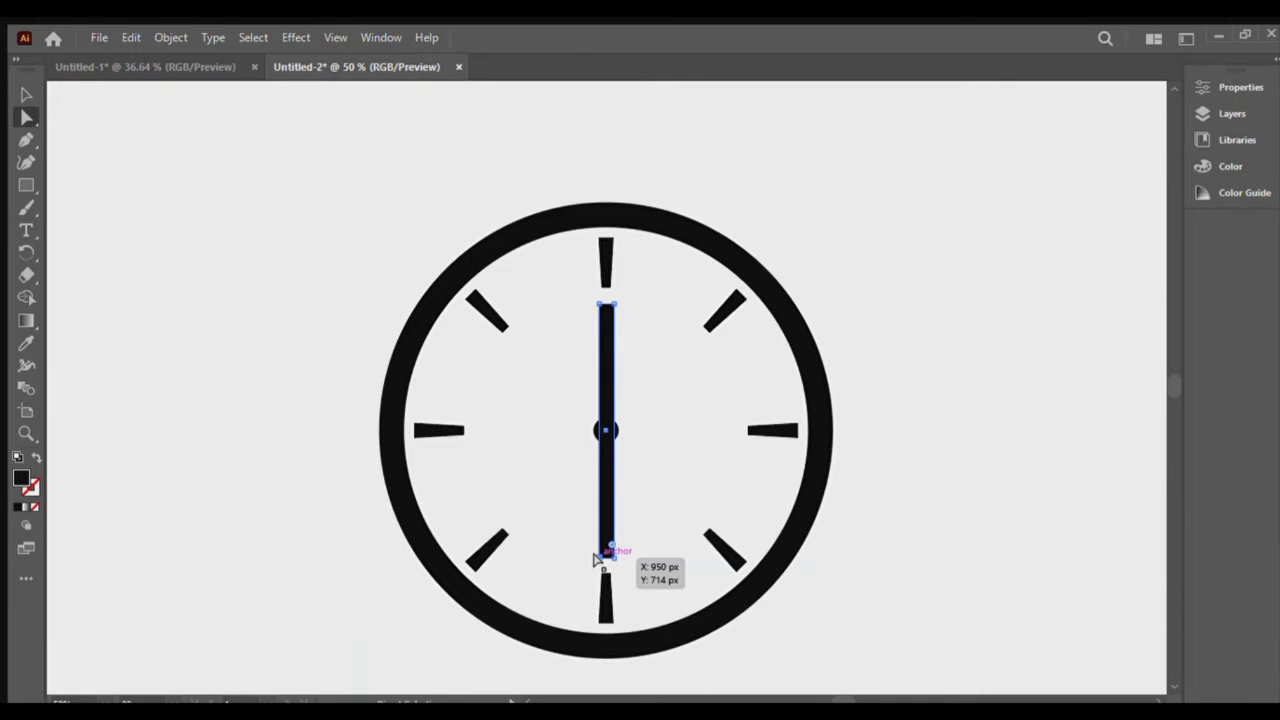
left_click_drag(595, 560, 596, 560)
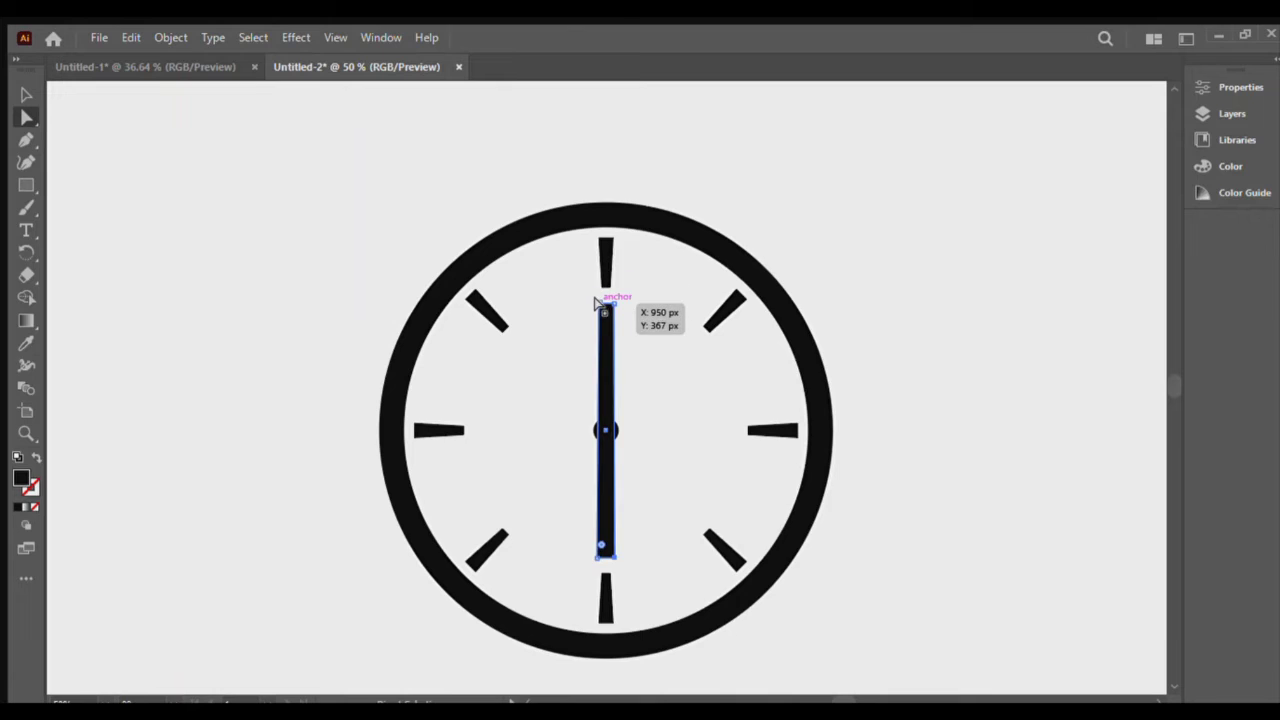
mouse_move(596, 302)
left_mouse_down()
mouse_move(612, 303)
mouse_move(598, 305)
left_mouse_up()
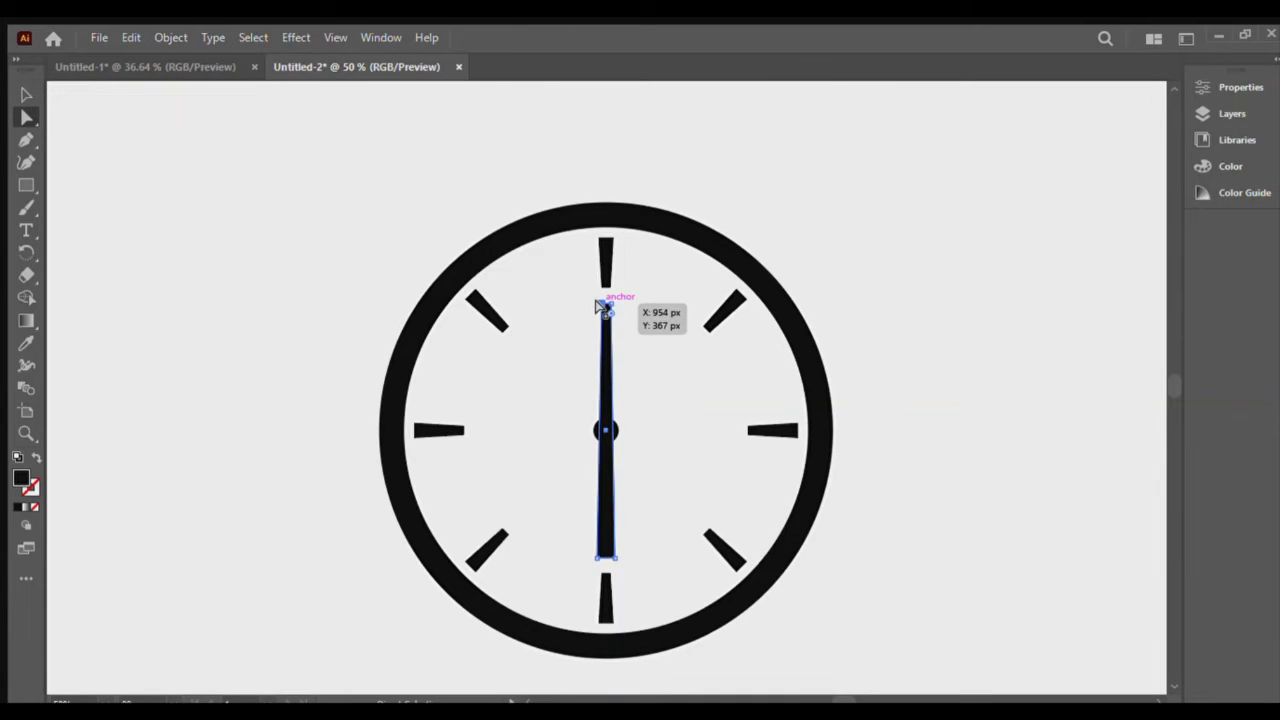
left_click_drag(597, 305, 604, 304)
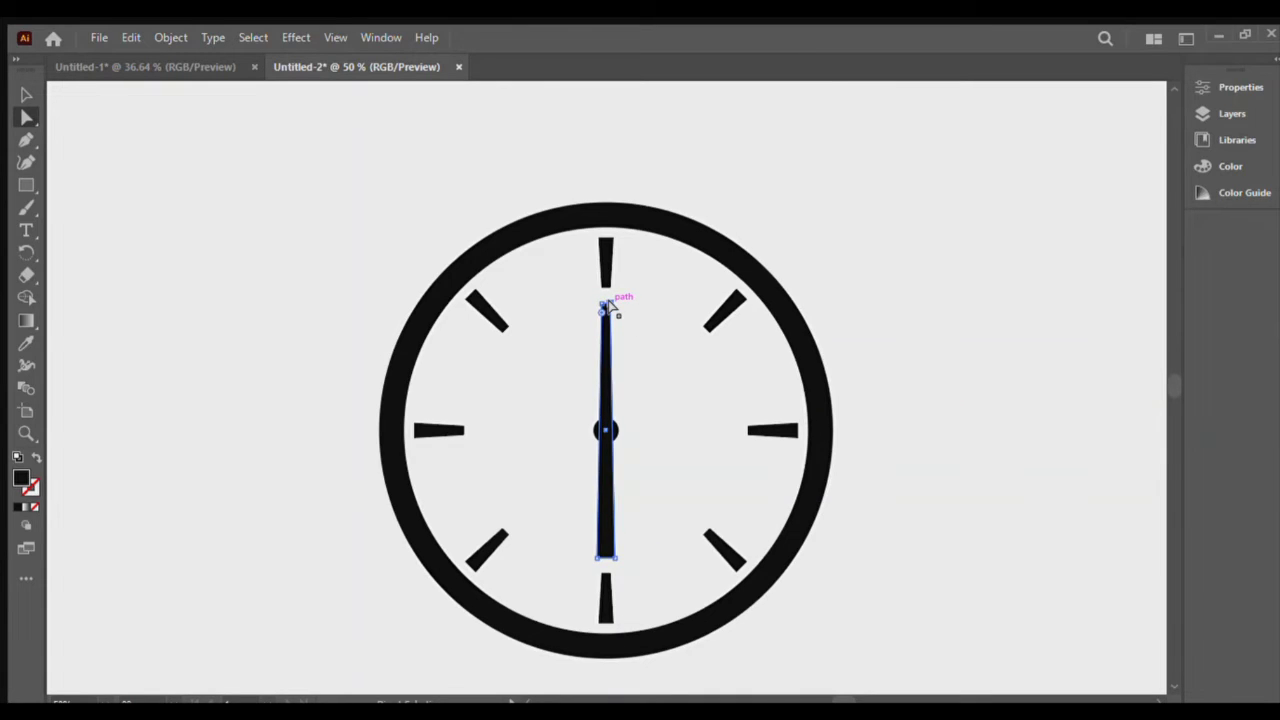
key("v")
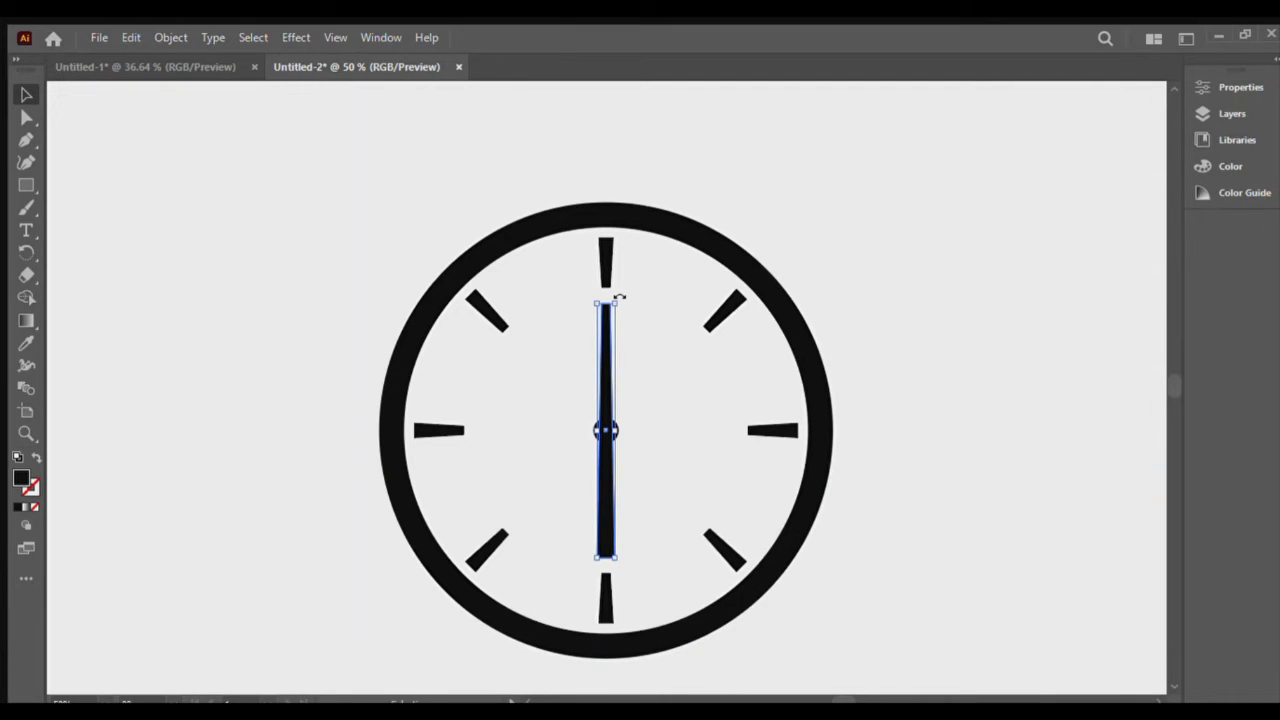
Try rotating the hand about 45° and moving it, then undo back to vertical
left_click_drag(619, 297, 697, 340)
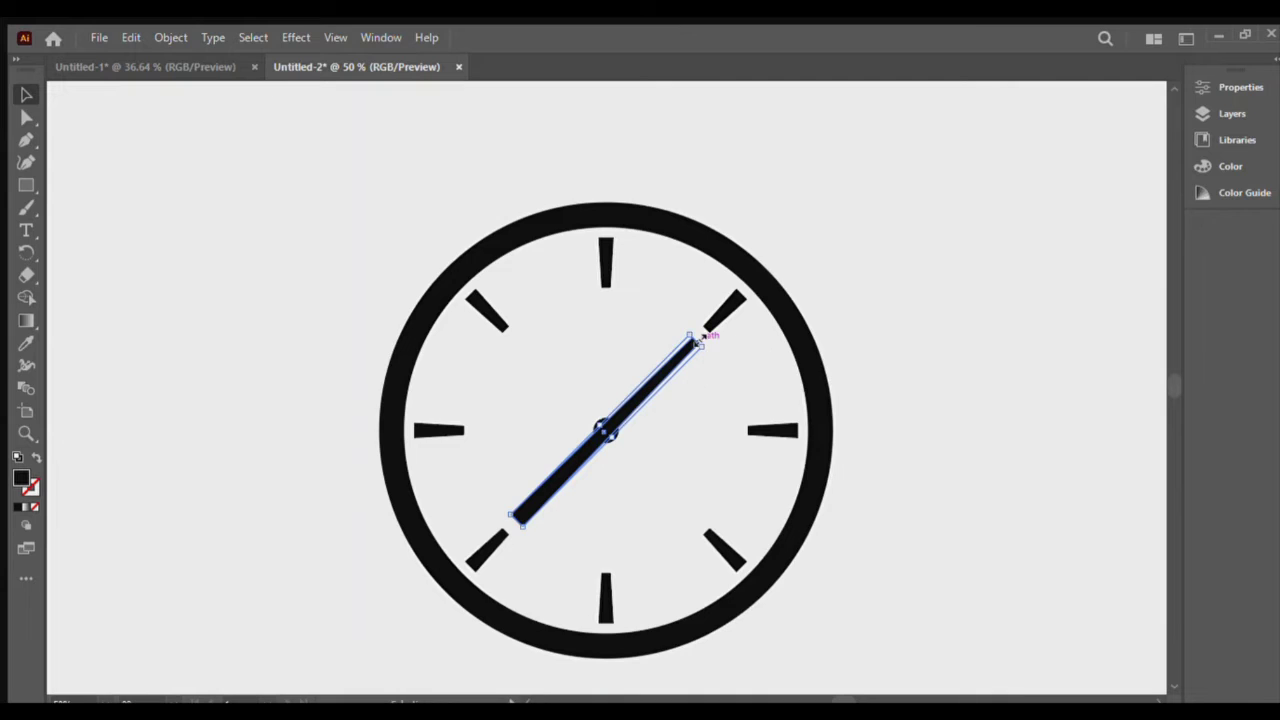
left_click(907, 366)
left_click(650, 382)
left_click(940, 381)
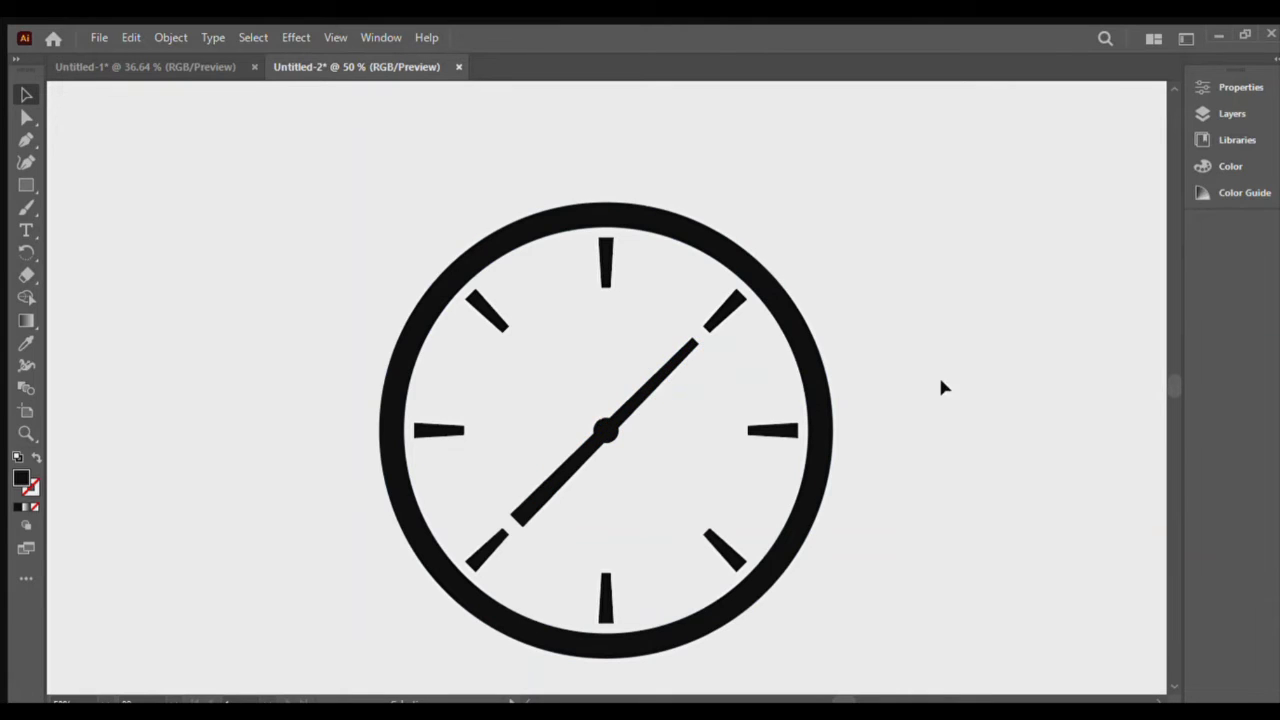
left_click(548, 484)
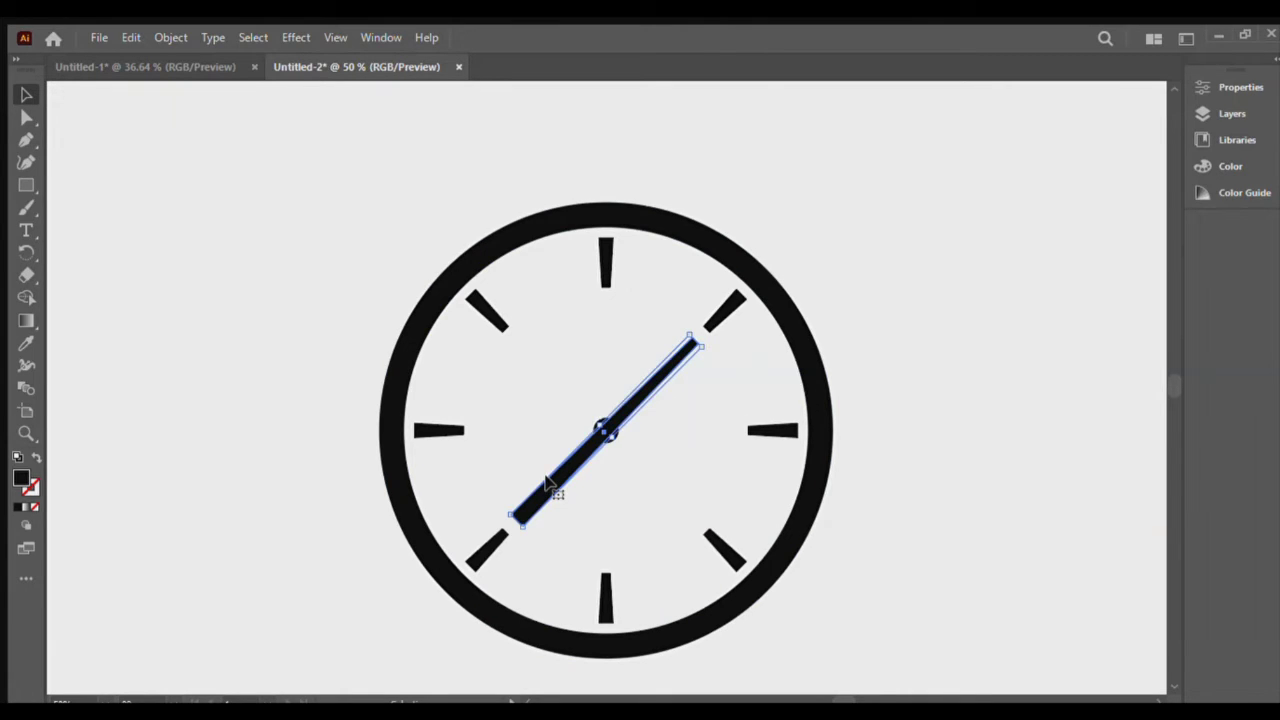
left_click_drag(548, 484, 558, 478)
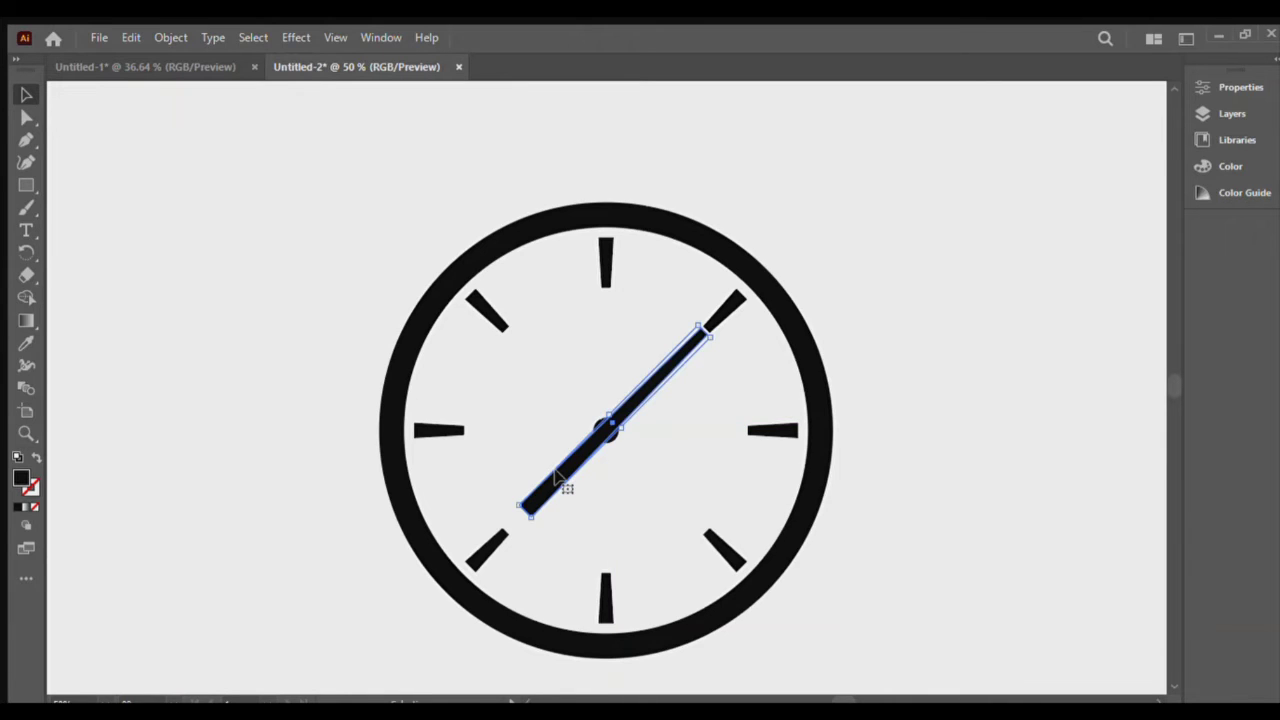
key("ctrl+z")
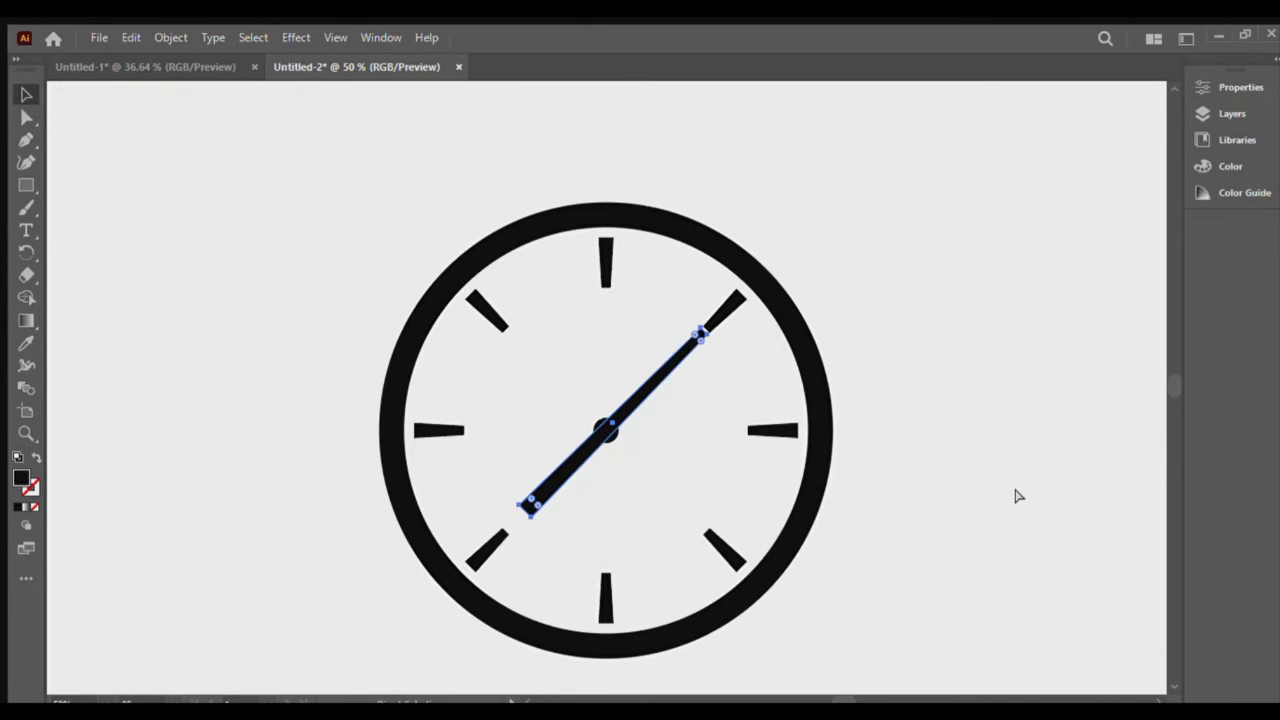
key("ctrl+z")
key("ctrl+z")
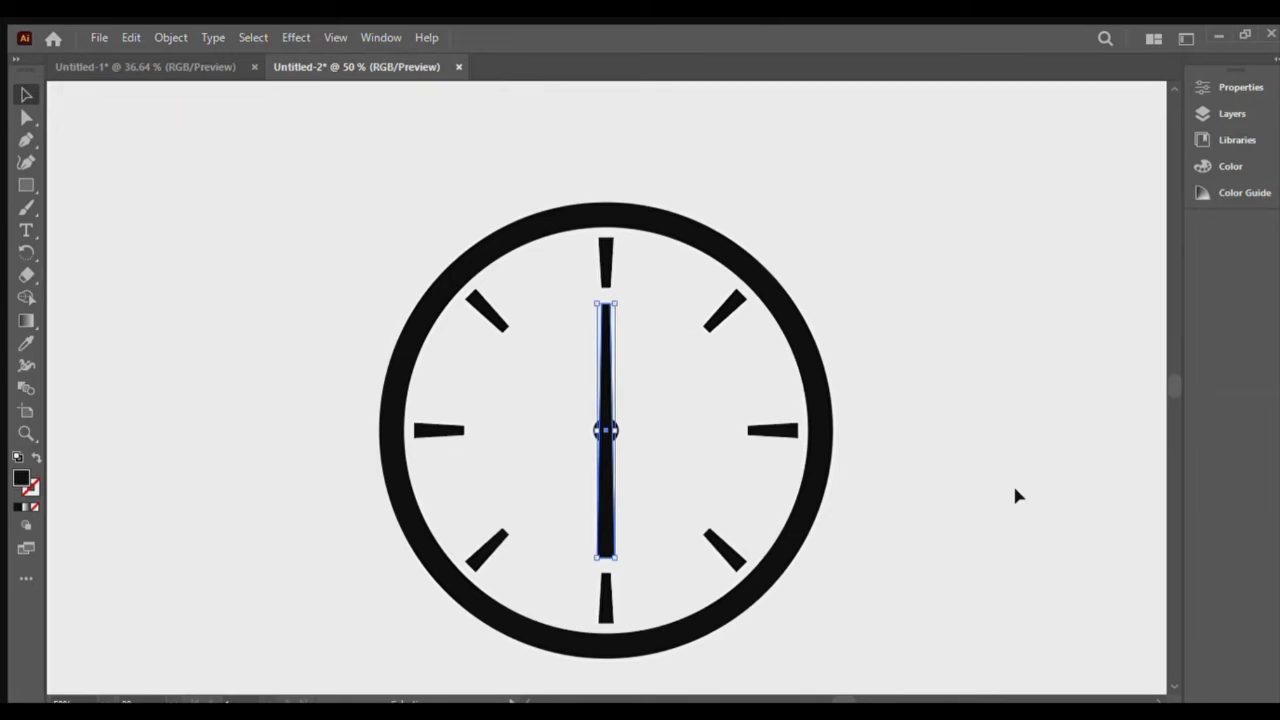
Drag the hand's bottom anchors up so it ends just past the centre dot
left_click(1015, 495)
left_click_drag(600, 556, 585, 557)
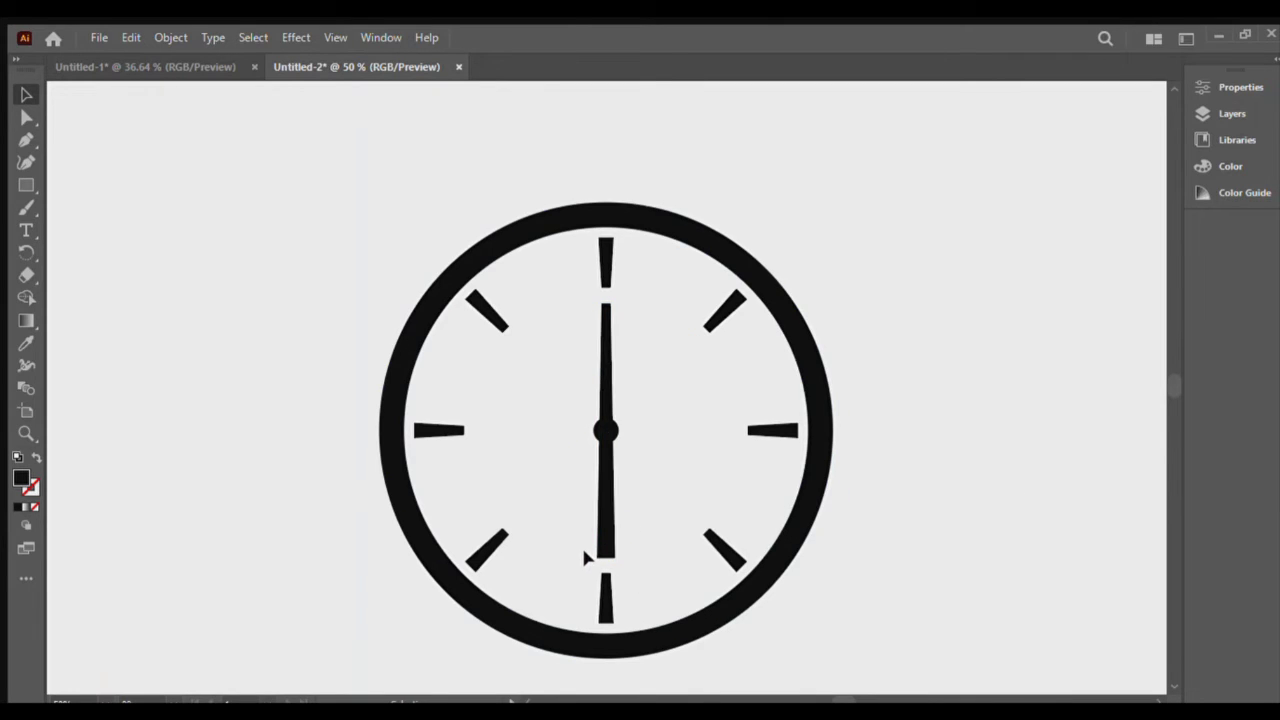
left_click(604, 540)
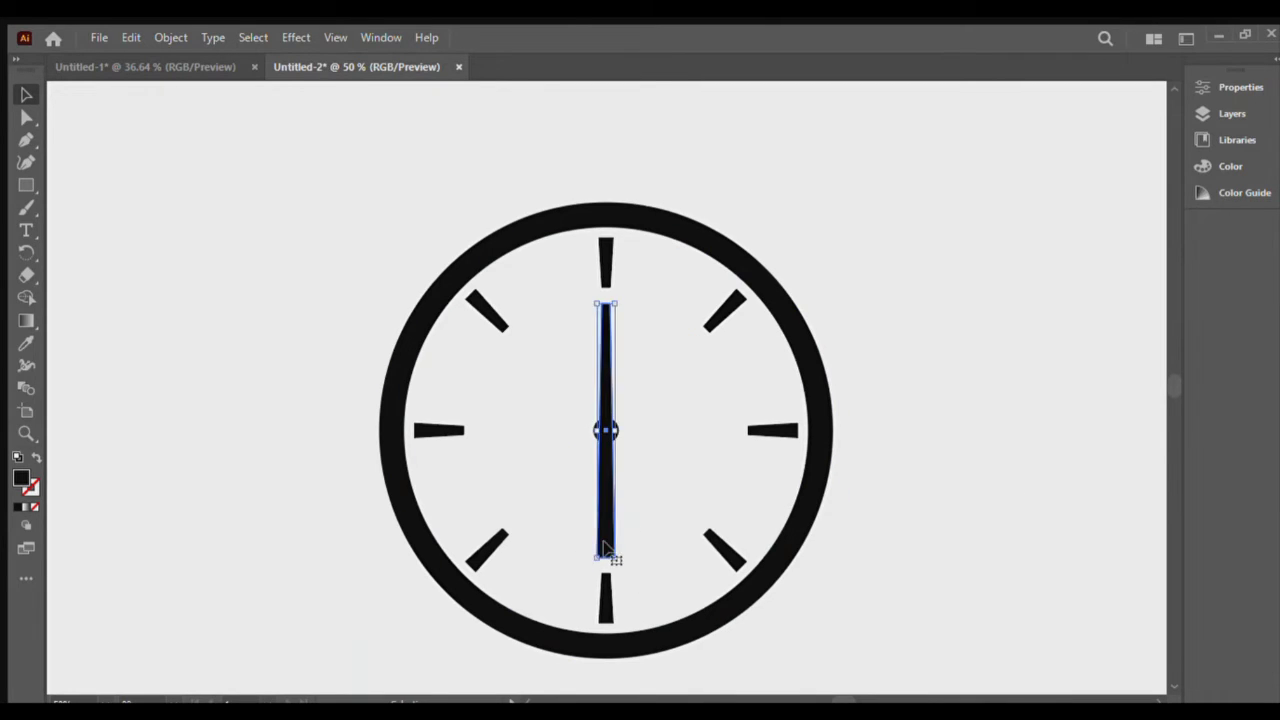
key("a")
left_click_drag(604, 551, 610, 556)
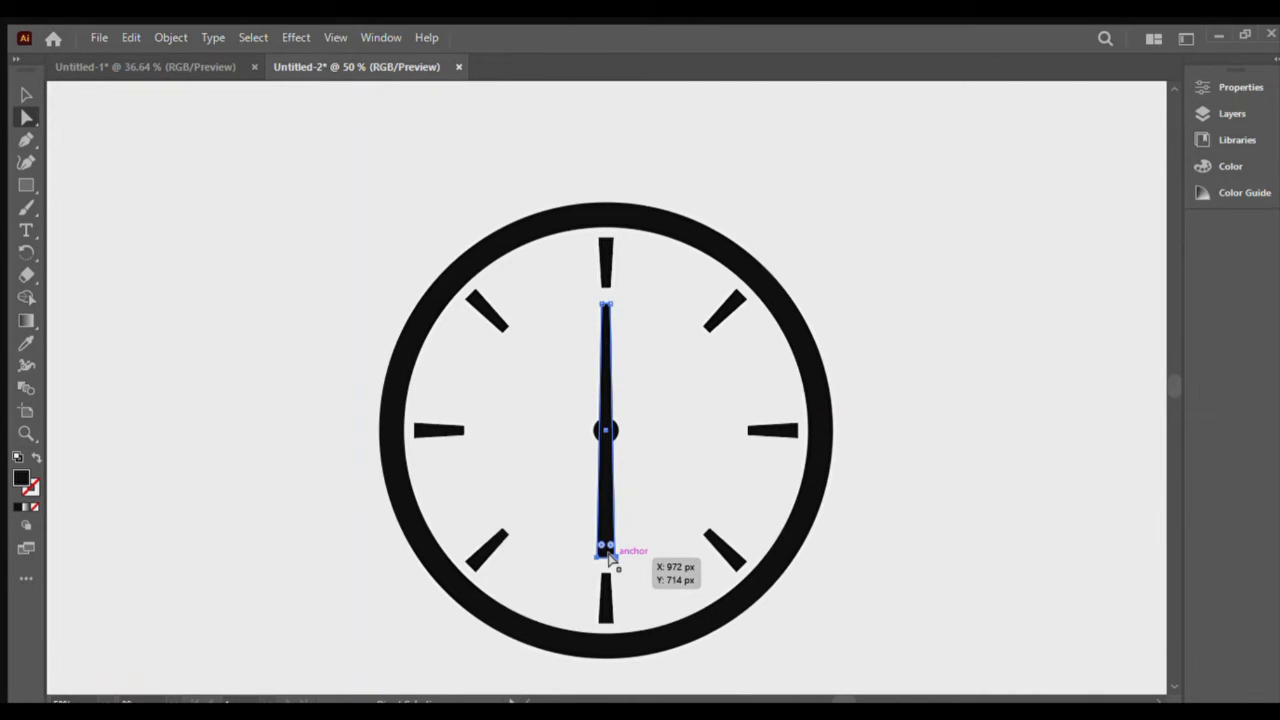
left_click_drag(610, 556, 610, 518)
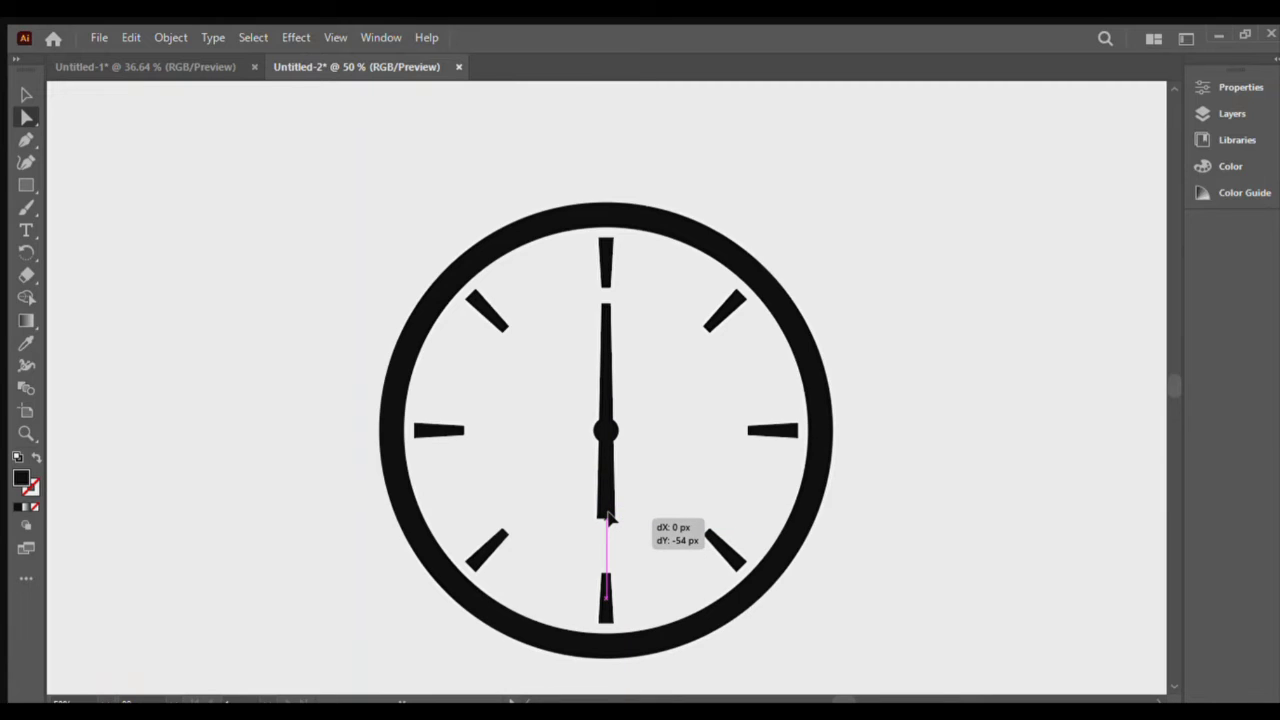
left_click_drag(610, 518, 608, 458)
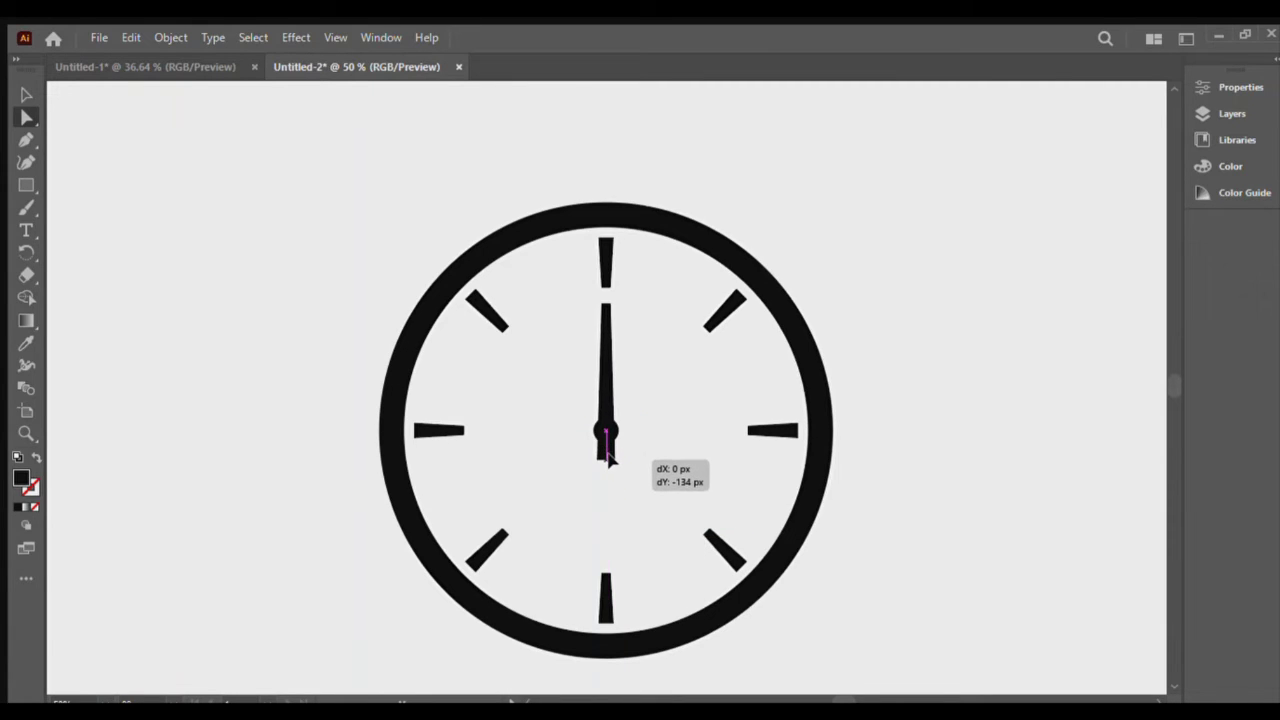
left_click_drag(608, 458, 608, 460)
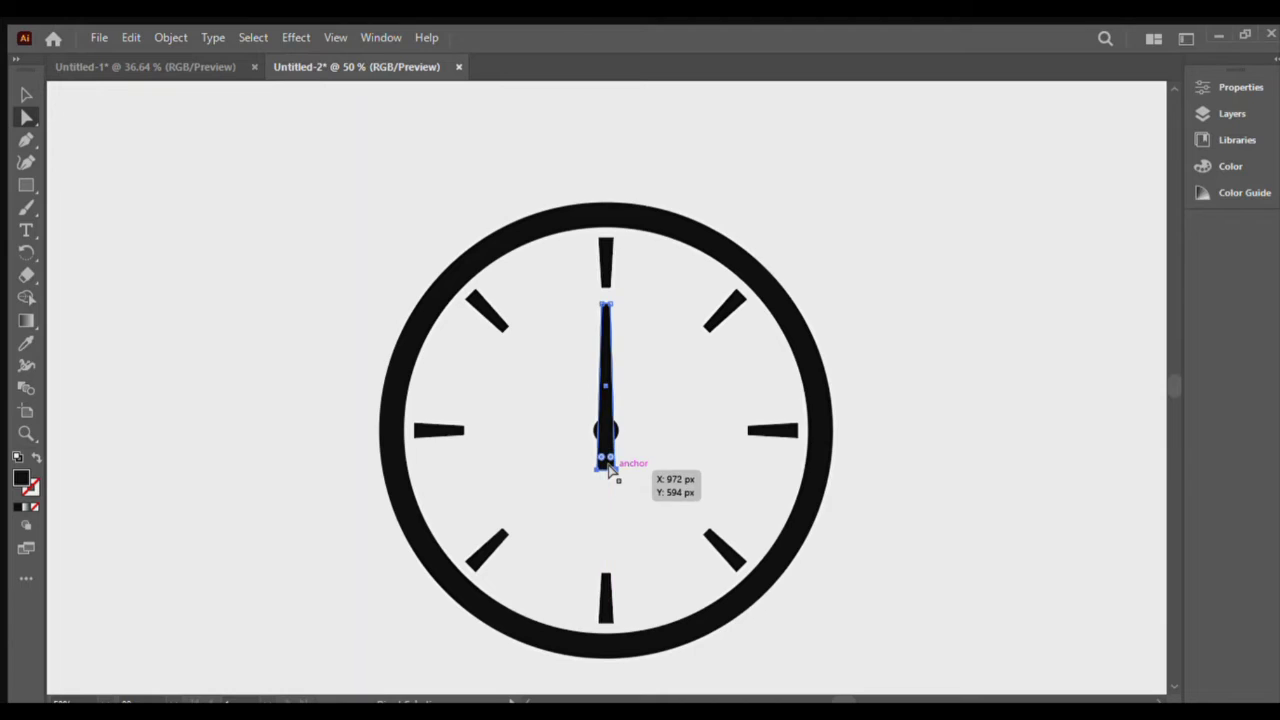
left_click(876, 441)
left_click(604, 330)
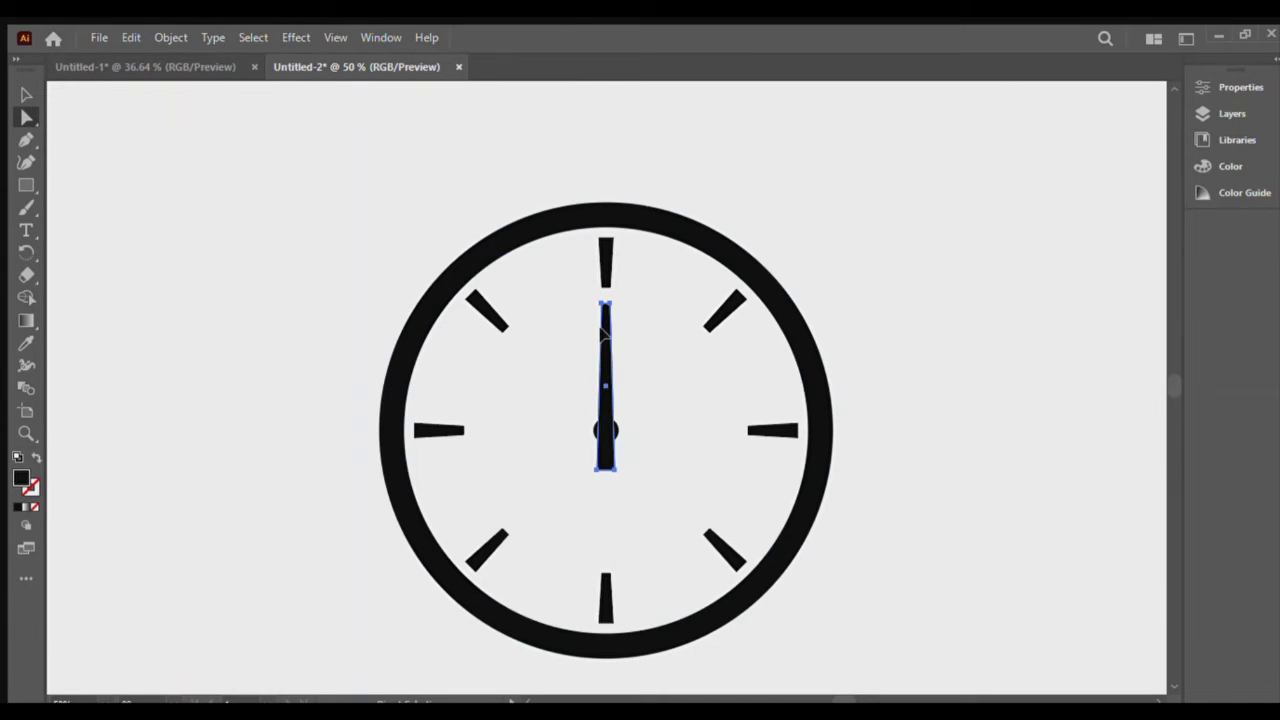
left_click(818, 393, "shift")
key("v")
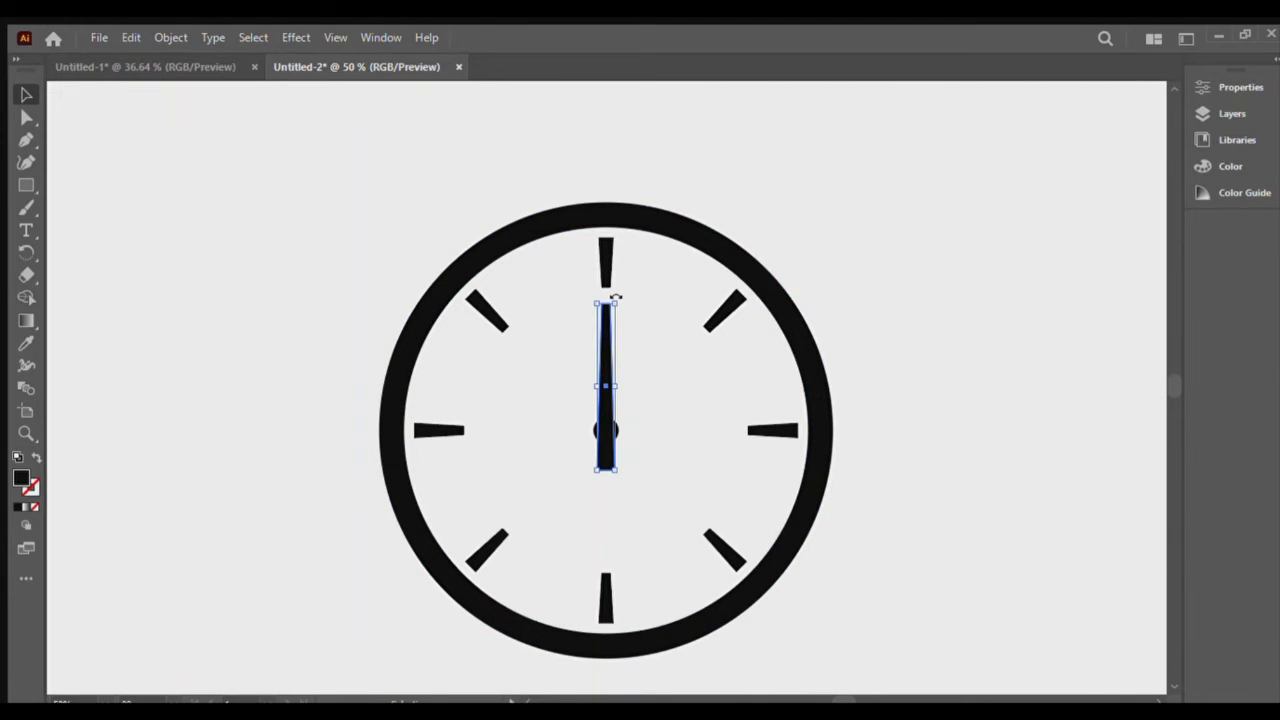
Rotate the shortened hand to about 45° toward the upper right
mouse_move(615, 298)
left_mouse_down()
mouse_move(668, 337)
mouse_move(628, 396)
mouse_move(640, 382)
left_mouse_up()
left_click(847, 375)
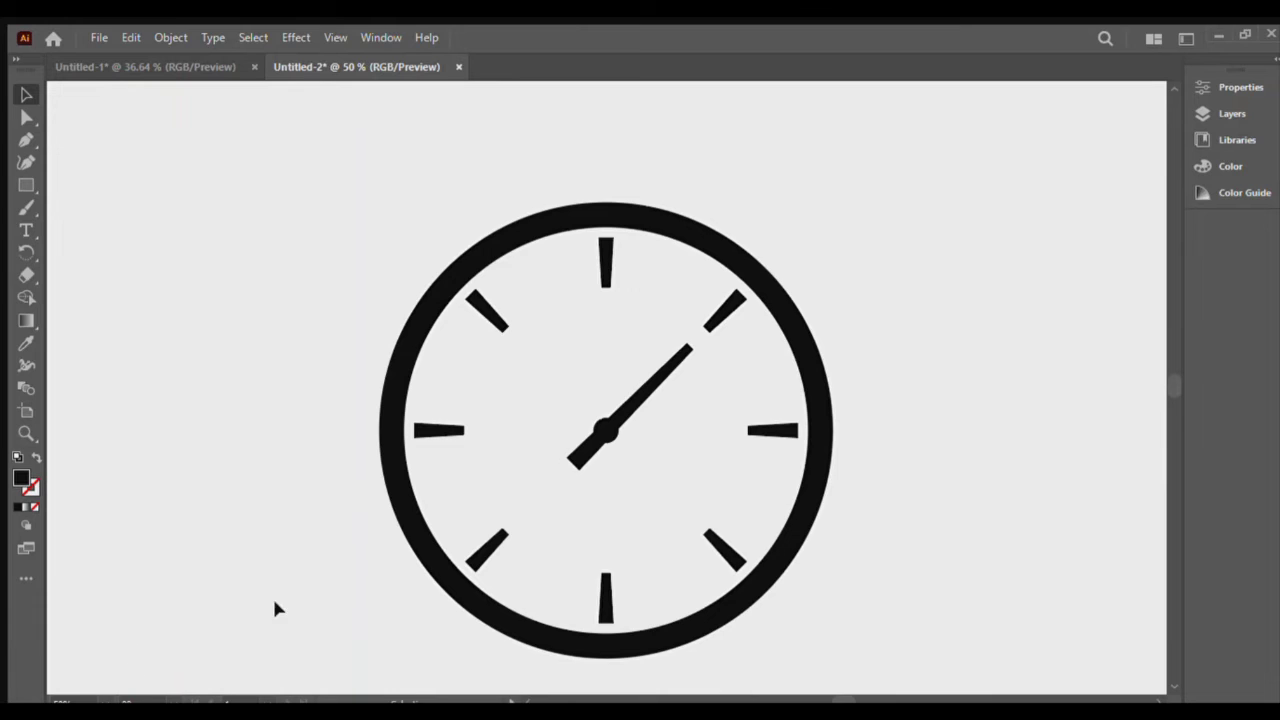
left_click(645, 393)
Drag the hand's top anchors up-right so its tip nearly reaches the upper-right tick
key("a")
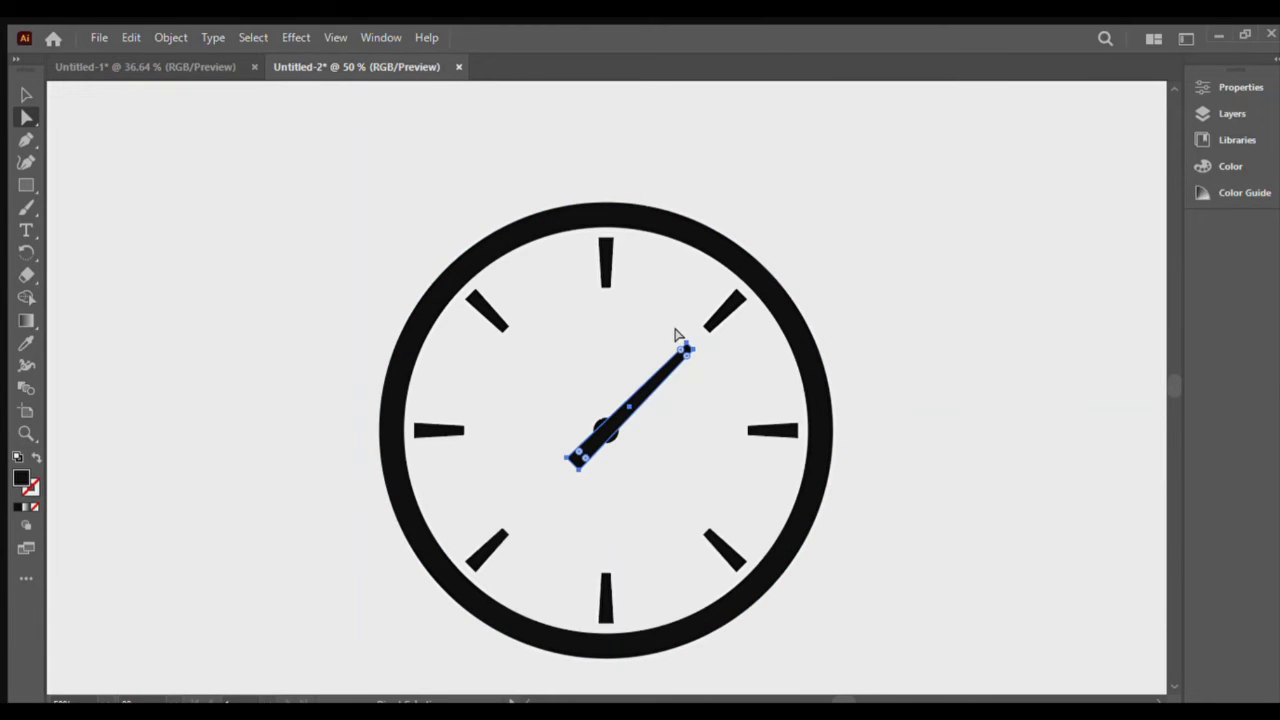
left_click_drag(676, 333, 697, 366)
left_click_drag(689, 346, 698, 343)
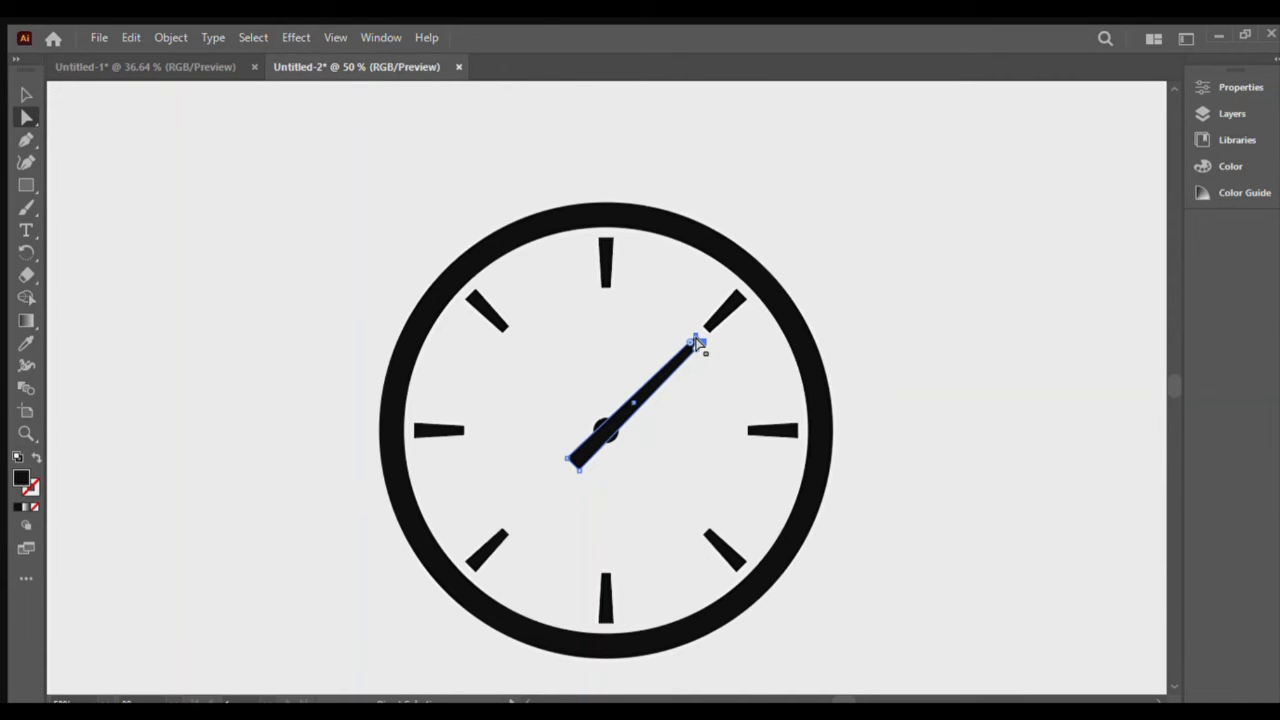
left_click_drag(698, 343, 698, 343)
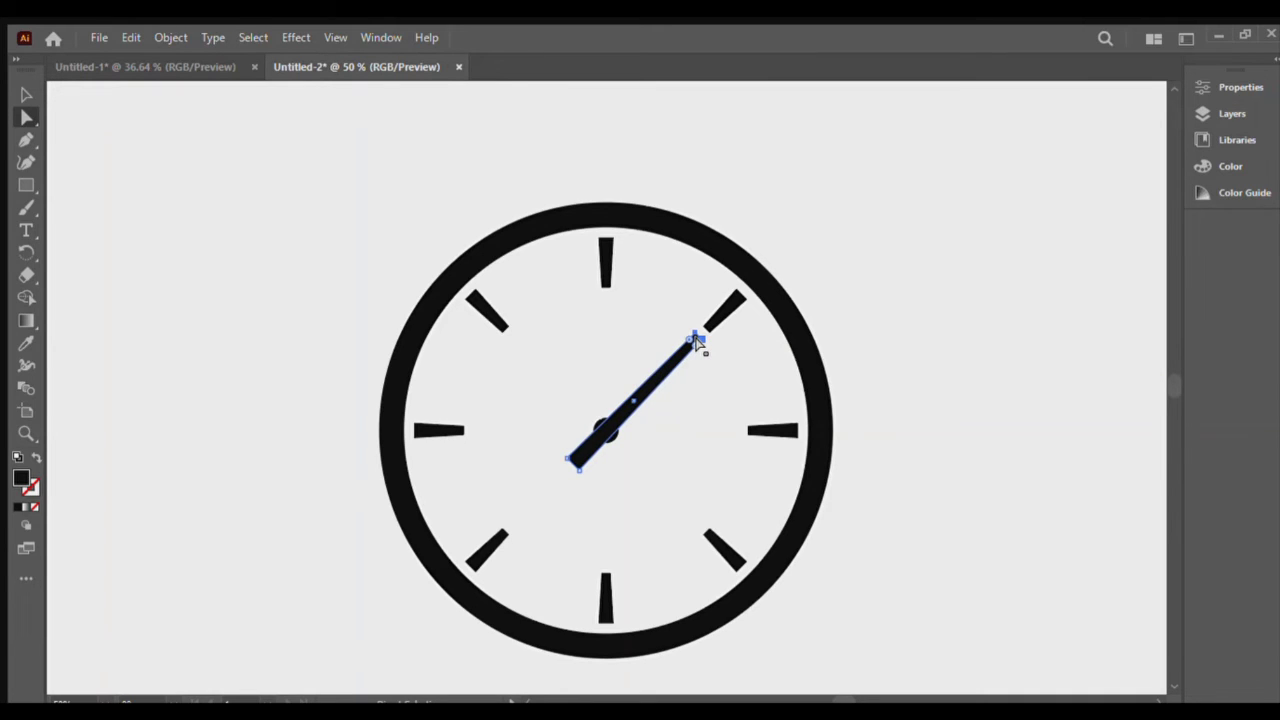
key("v")
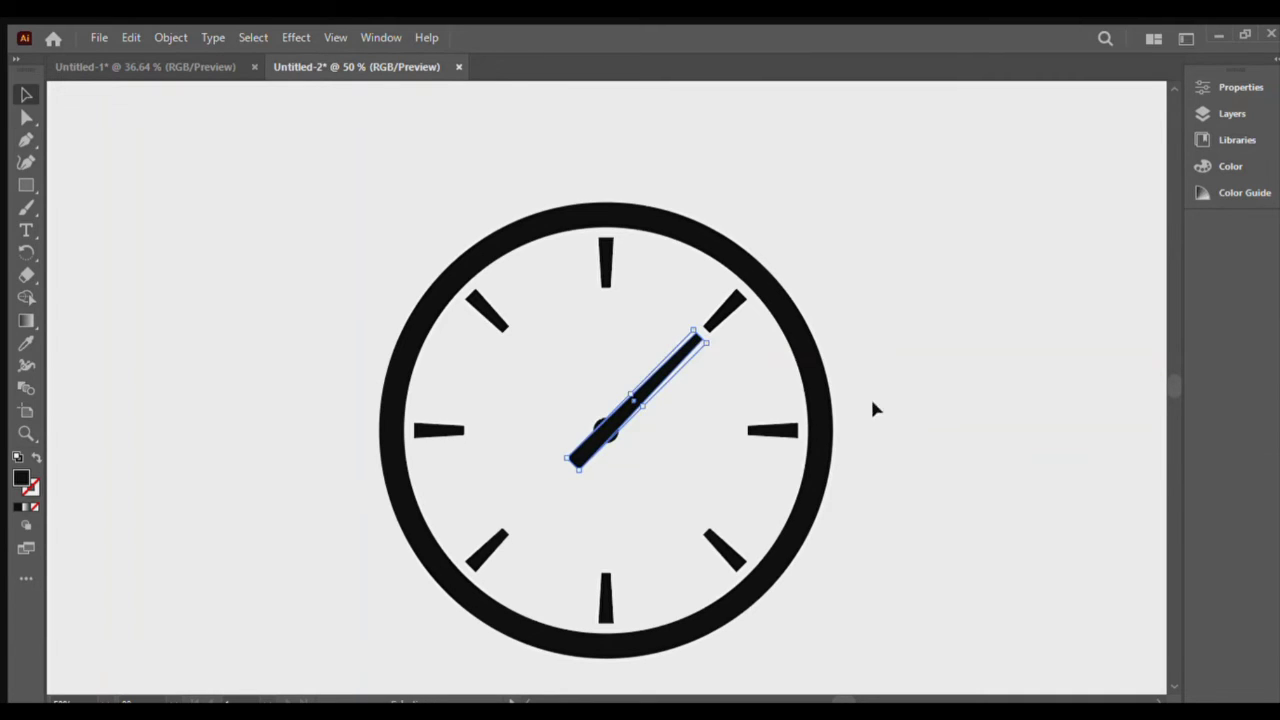
left_click(885, 410)
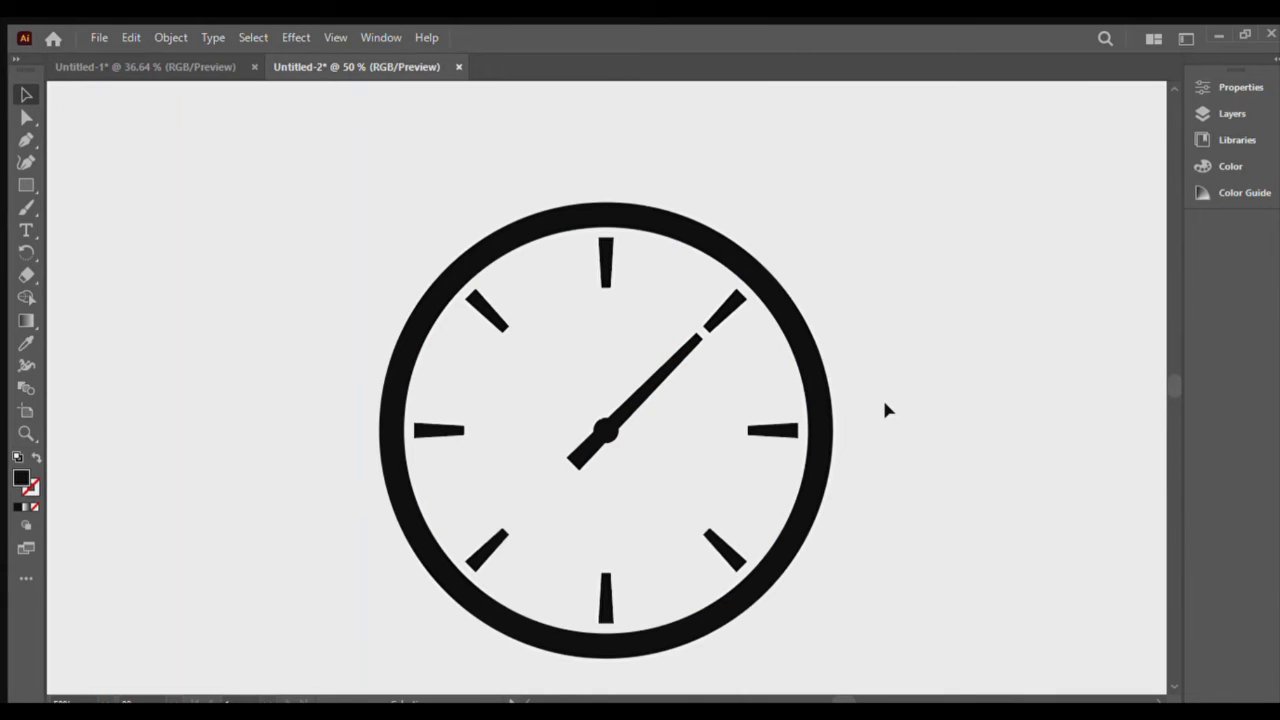
left_click(624, 412)
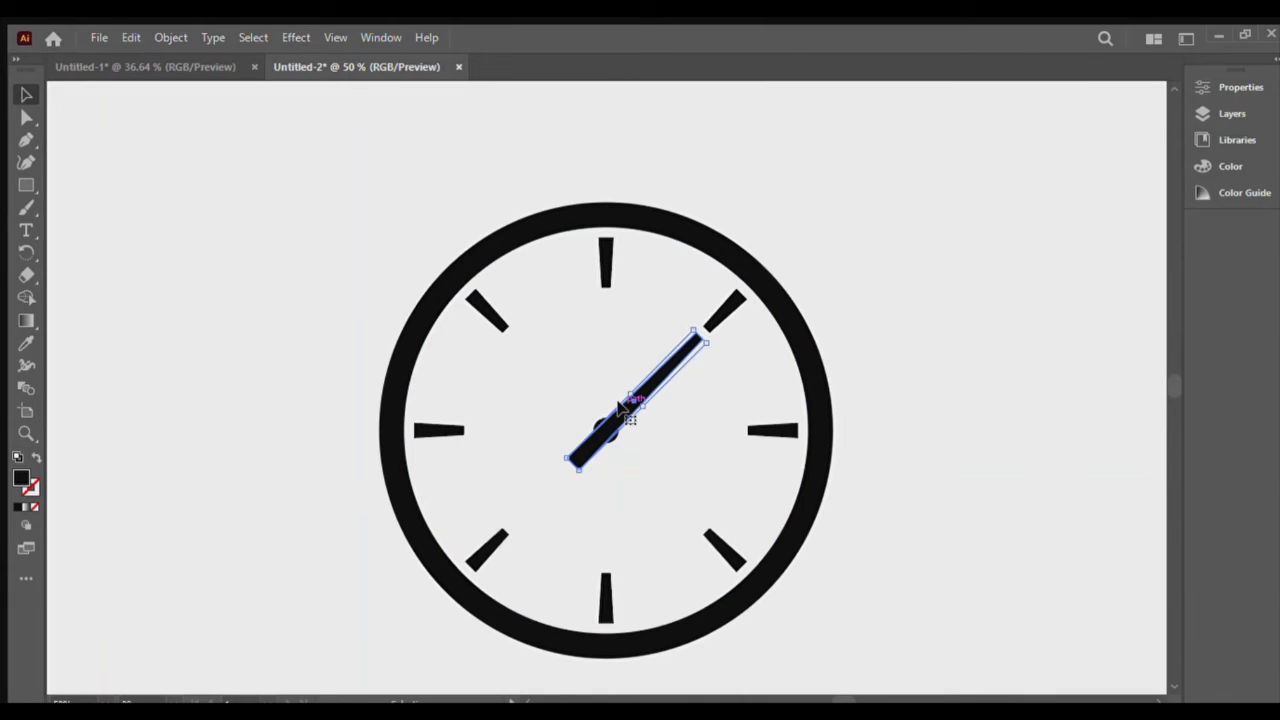
Duplicate the clock hand, rotate the copy horizontal, and move it across the clock centre
key("shift+m")
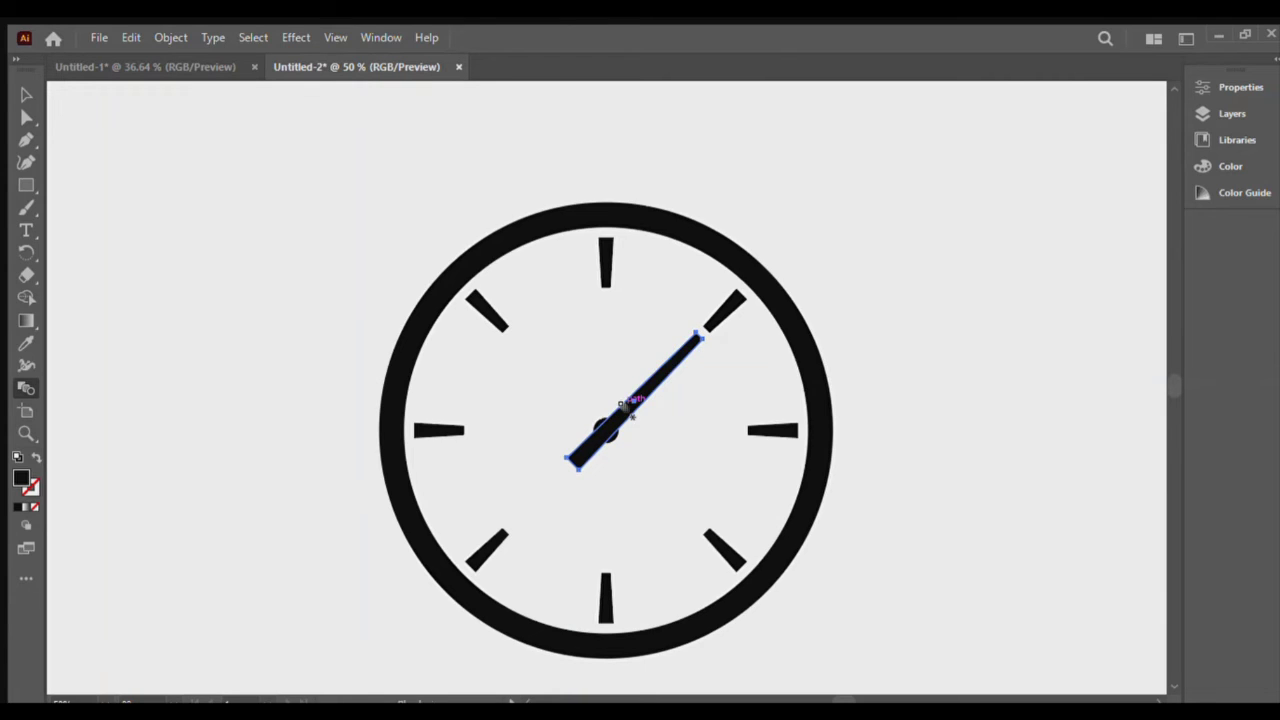
key("ctrl+v")
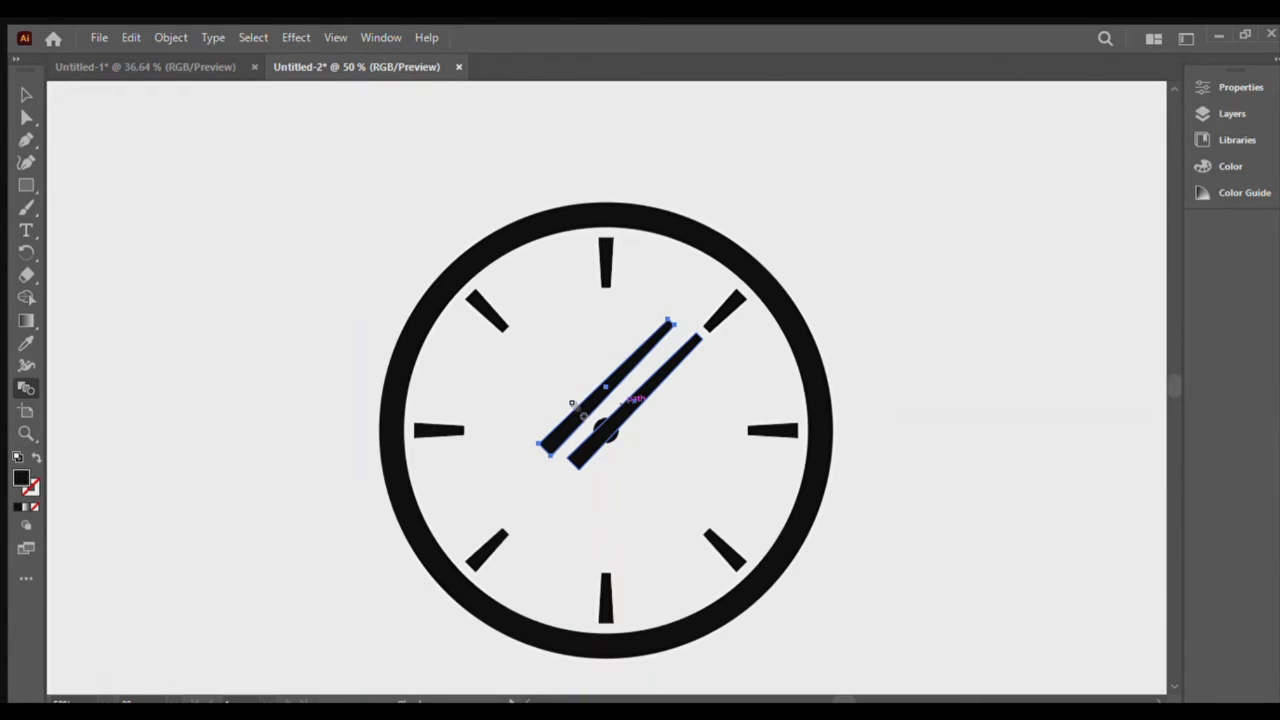
key("v")
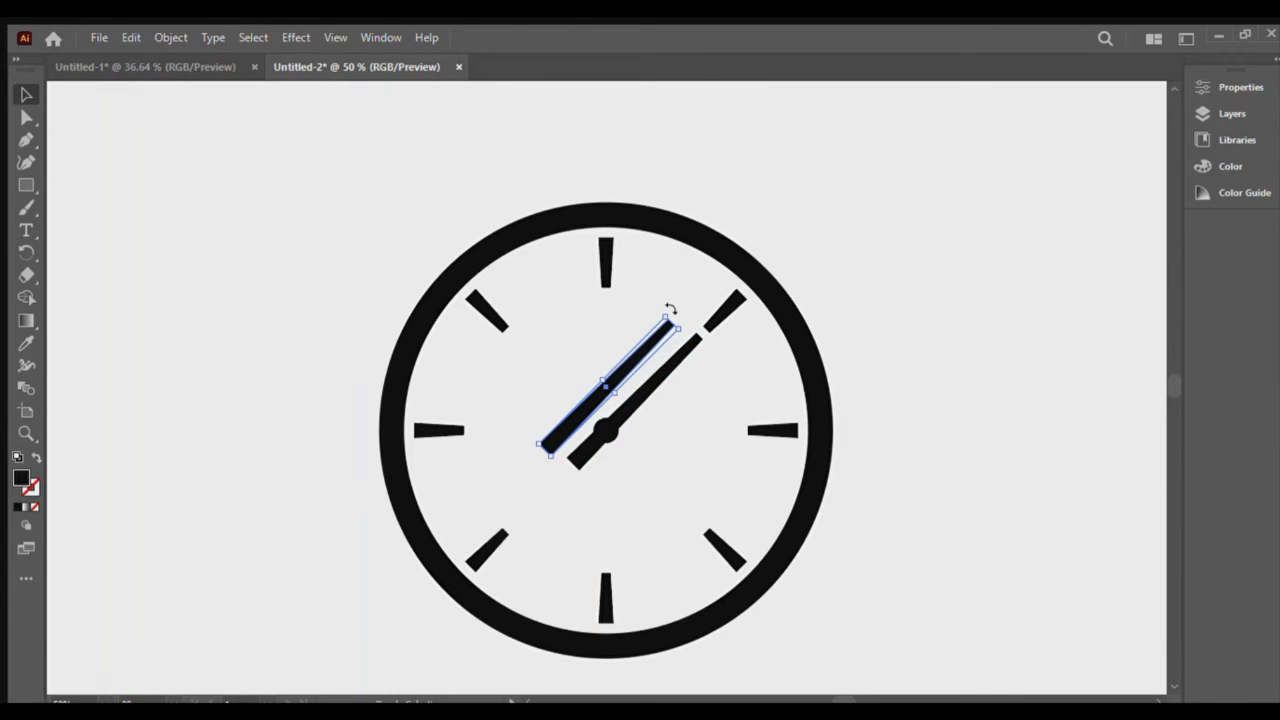
left_click_drag(670, 310, 537, 325)
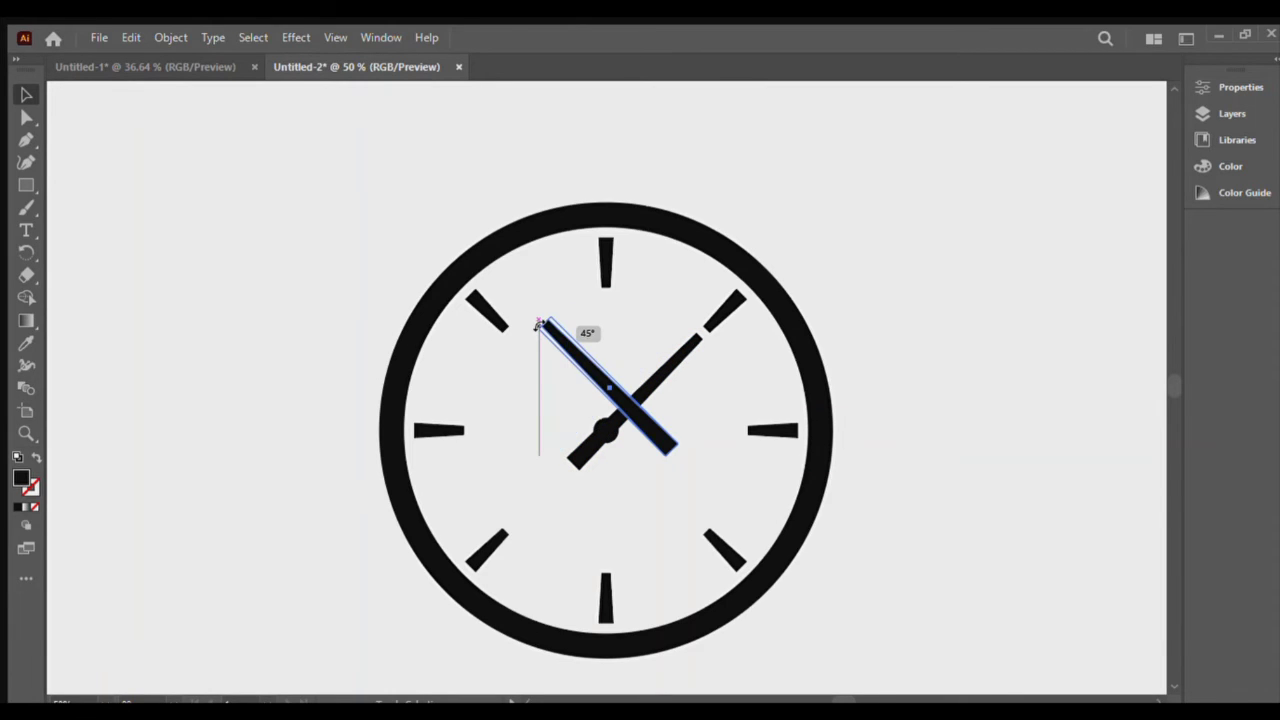
left_click_drag(537, 325, 513, 369)
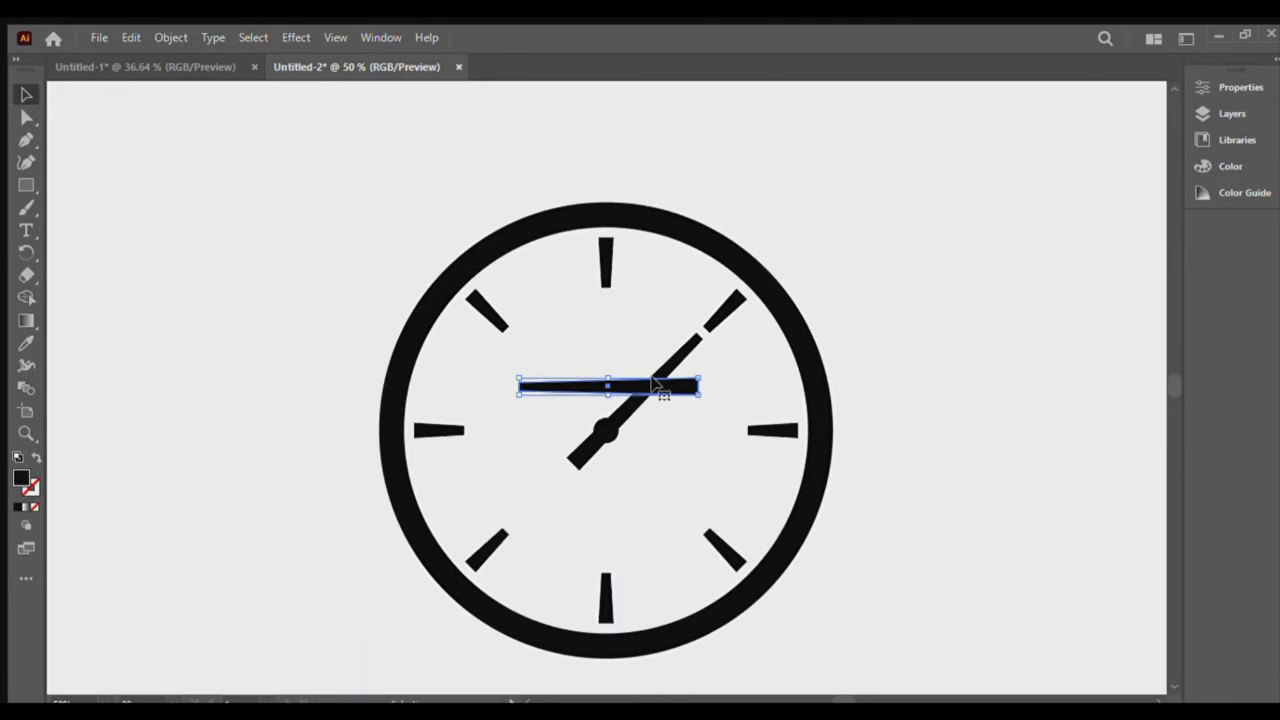
left_click_drag(653, 383, 652, 428)
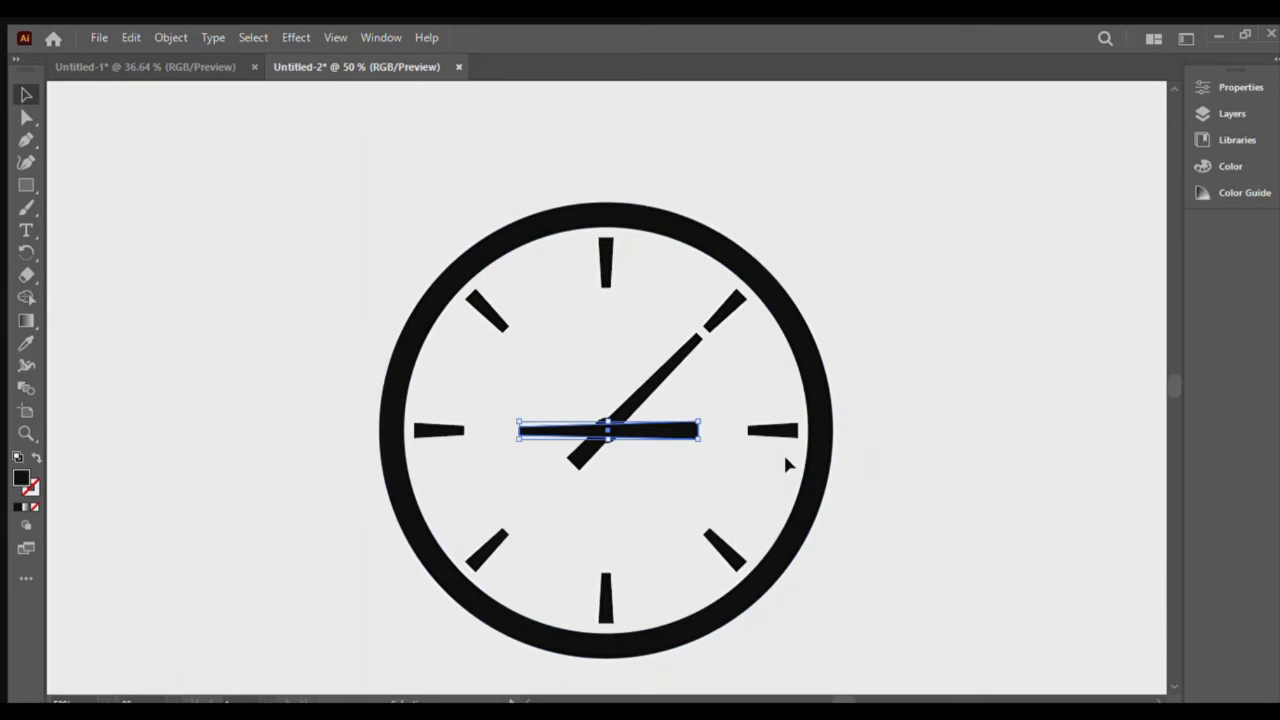
key("a")
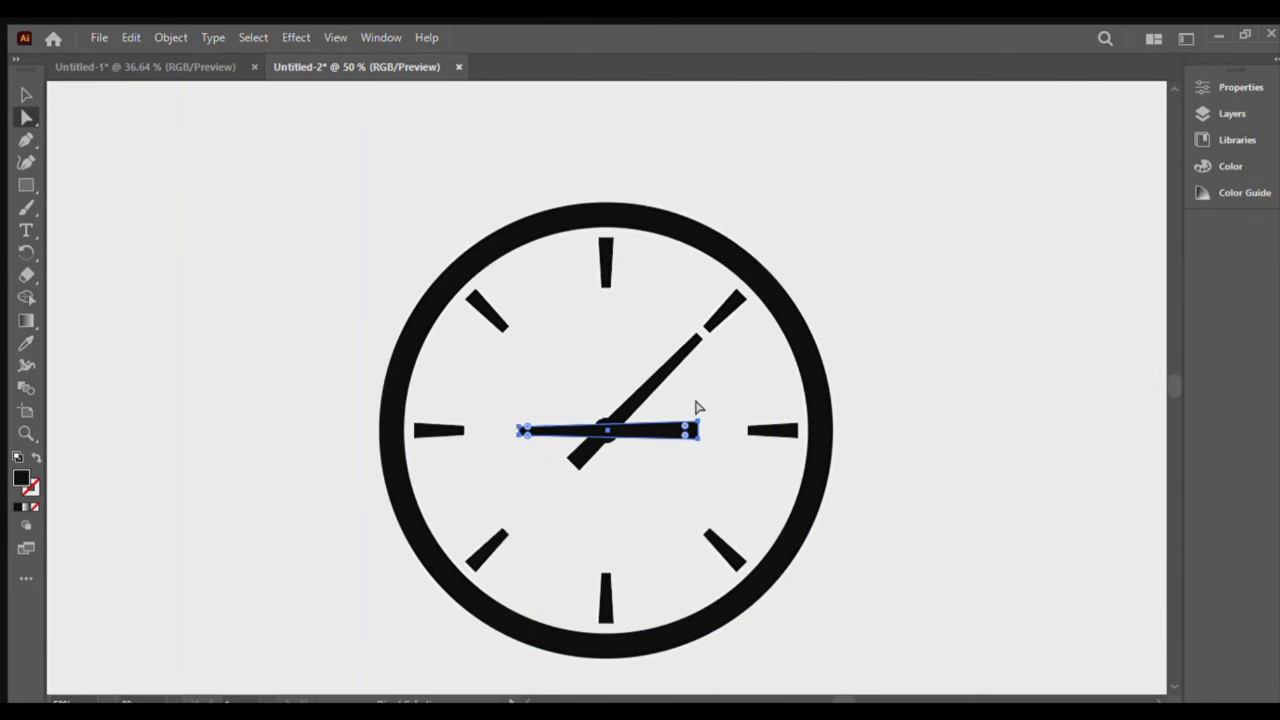
Pull the horizontal hand's right-end anchors left about 73 px so it ends just past centre
mouse_move(705, 413)
left_mouse_down()
mouse_move(674, 452)
mouse_move(640, 443)
left_mouse_up()
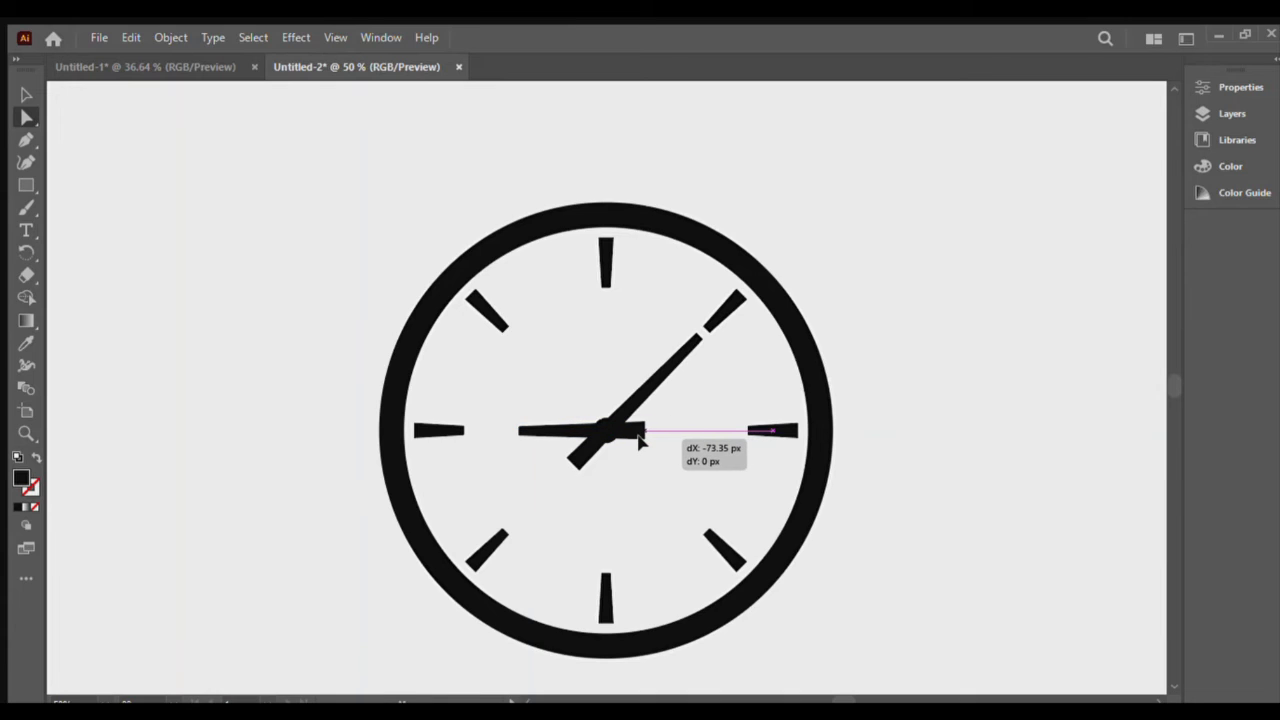
left_click(917, 489)
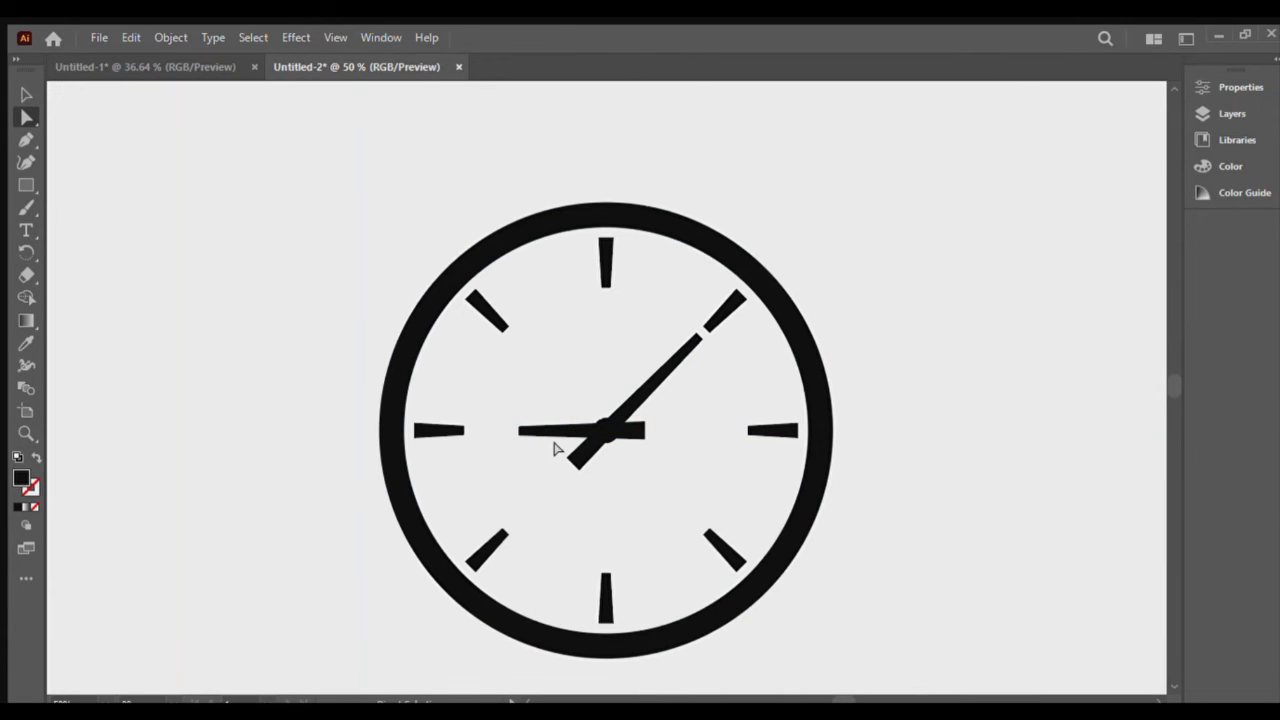
left_click(580, 466)
At 100% zoom, move the diagonal minute hand so its tail meets the centre
key("ctrl+1")
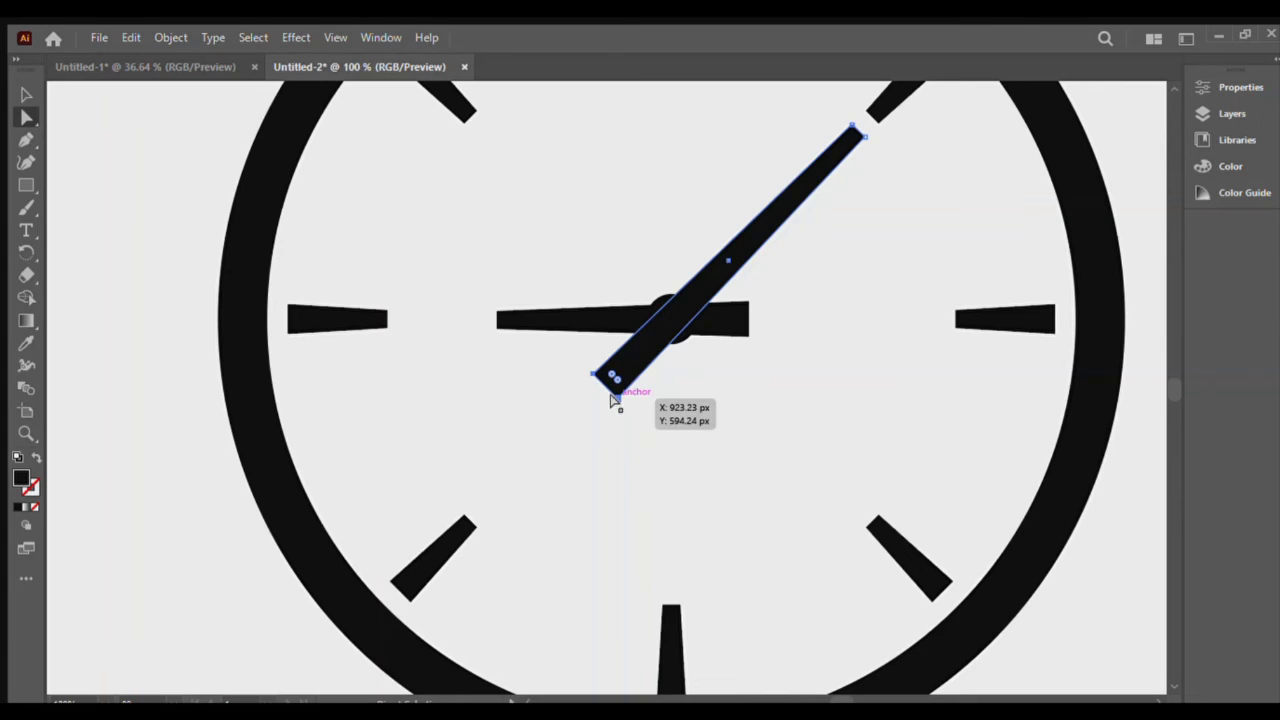
left_click_drag(618, 390, 633, 374)
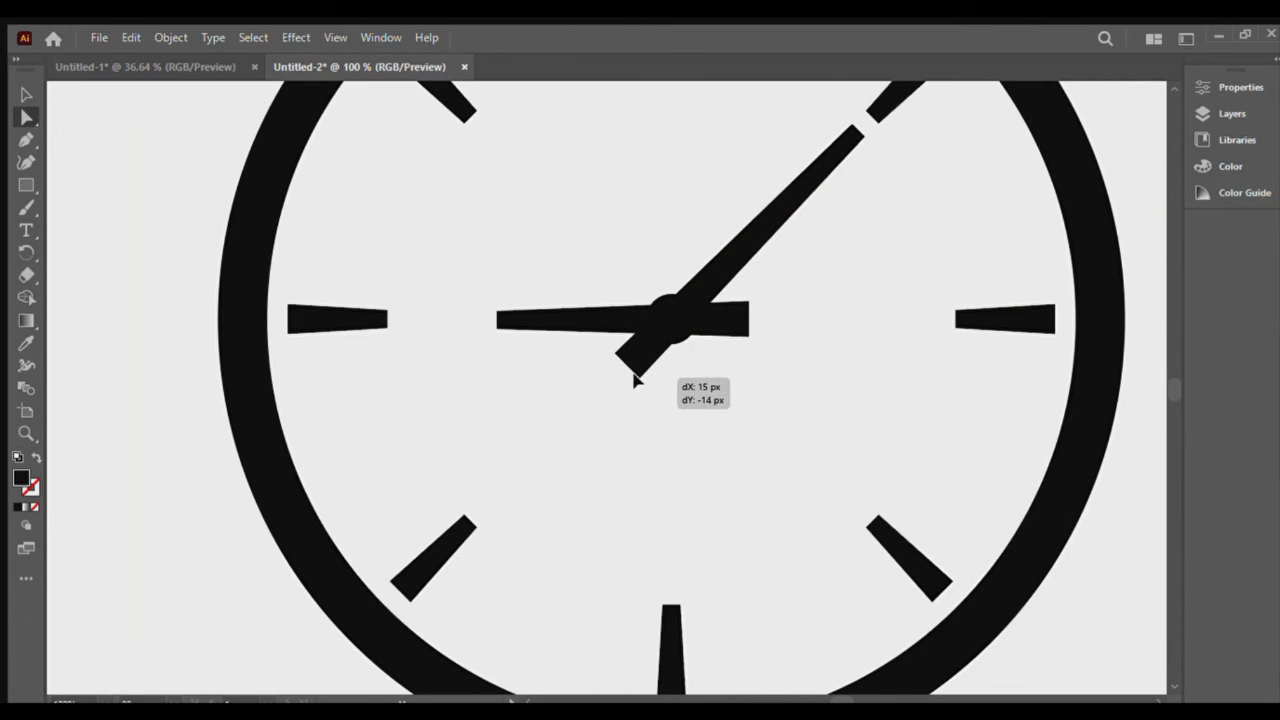
left_click_drag(633, 374, 623, 390)
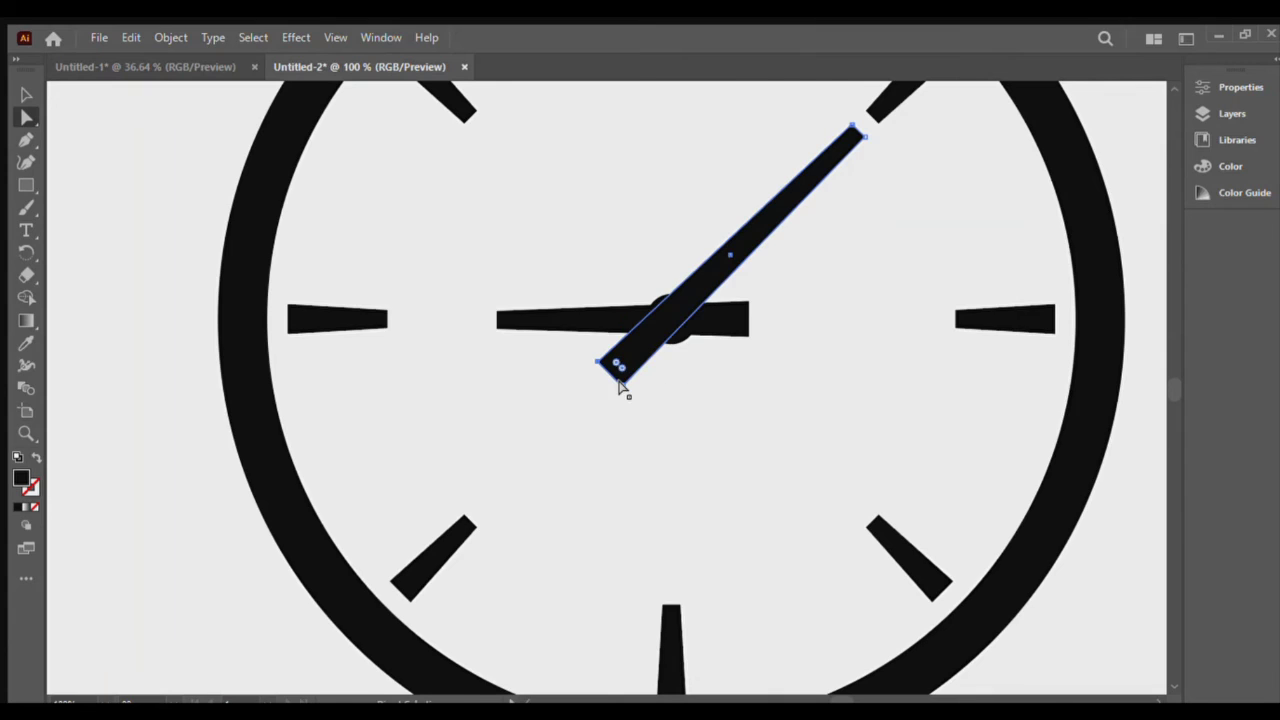
left_click(705, 386)
Trim the horizontal hour hand's tail and extend its tip further toward 9 o'clock
left_click(735, 326)
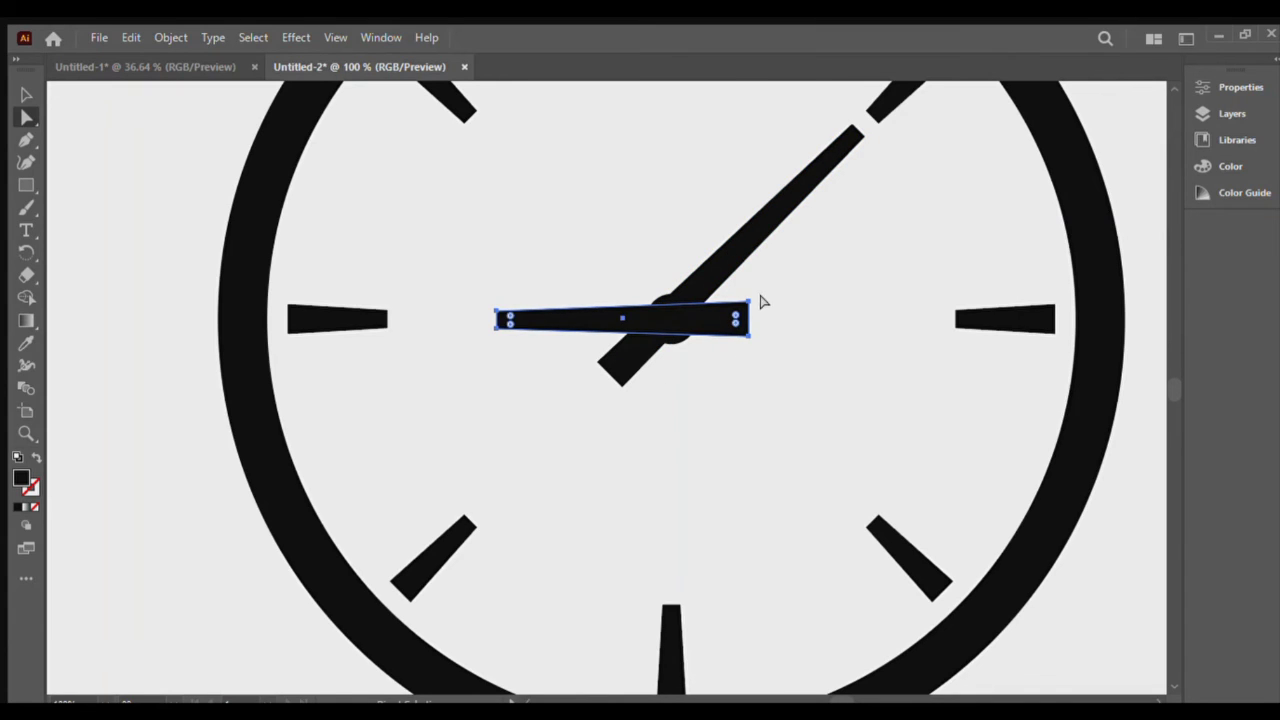
mouse_move(770, 292)
left_mouse_down()
mouse_move(727, 326)
mouse_move(730, 355)
mouse_move(736, 338)
left_mouse_up()
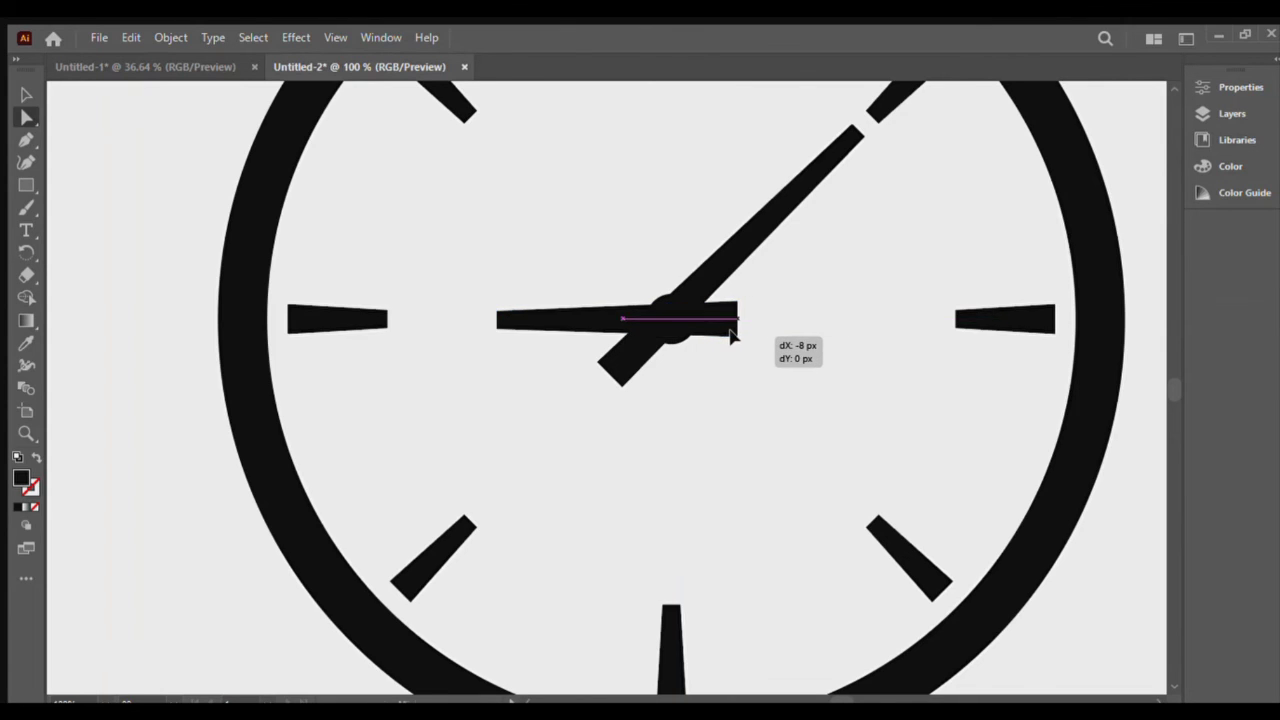
left_click(790, 357)
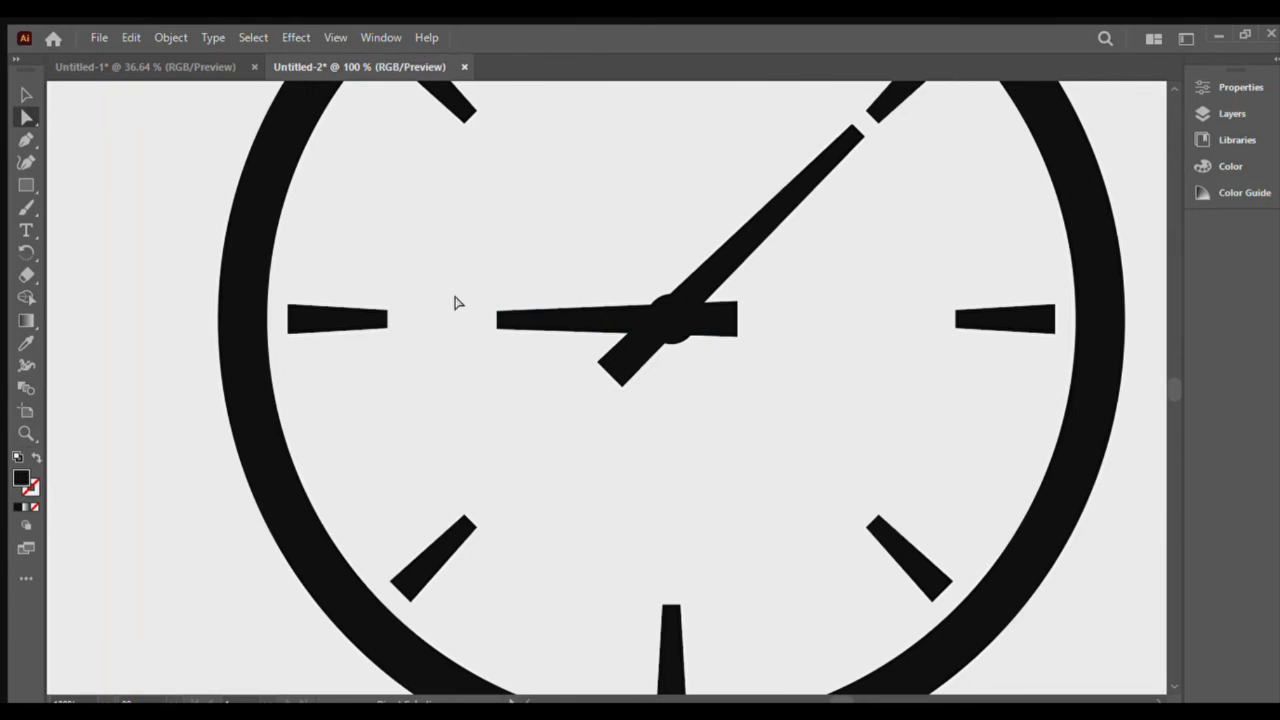
mouse_move(454, 300)
left_mouse_down()
mouse_move(506, 347)
mouse_move(477, 329)
left_mouse_up()
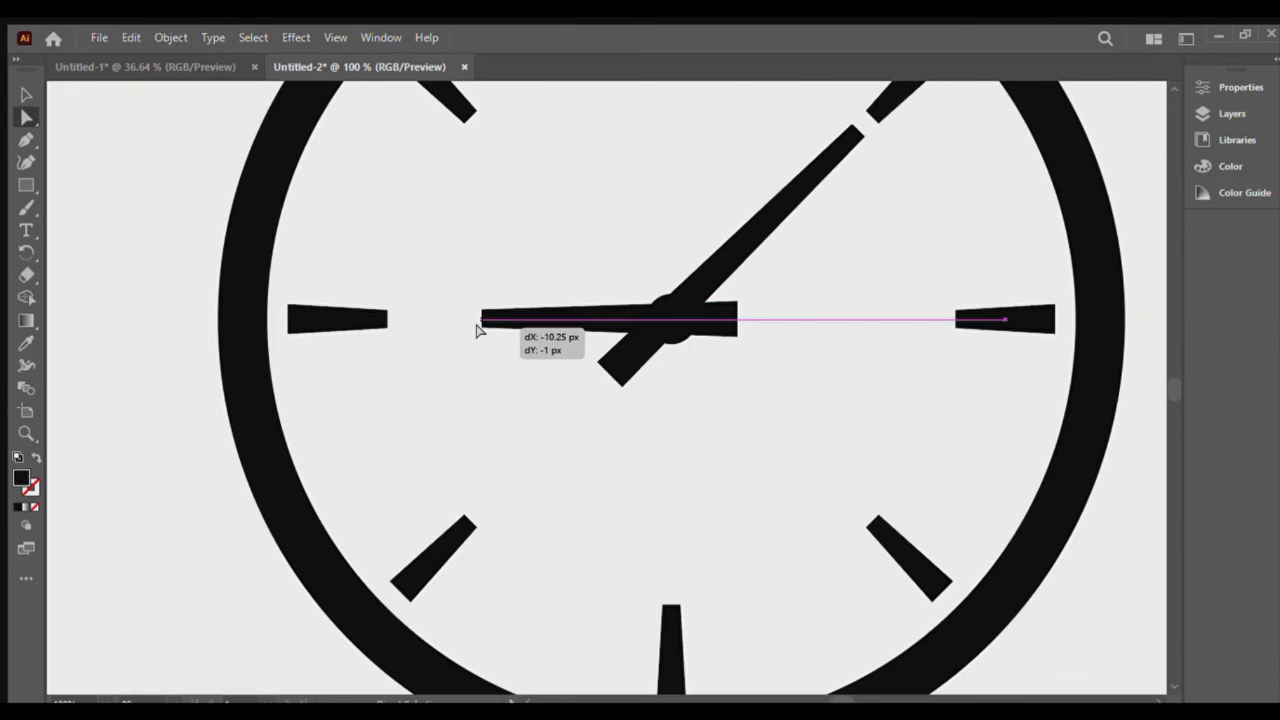
left_click(691, 417)
scroll(693, 416, "right", 2)
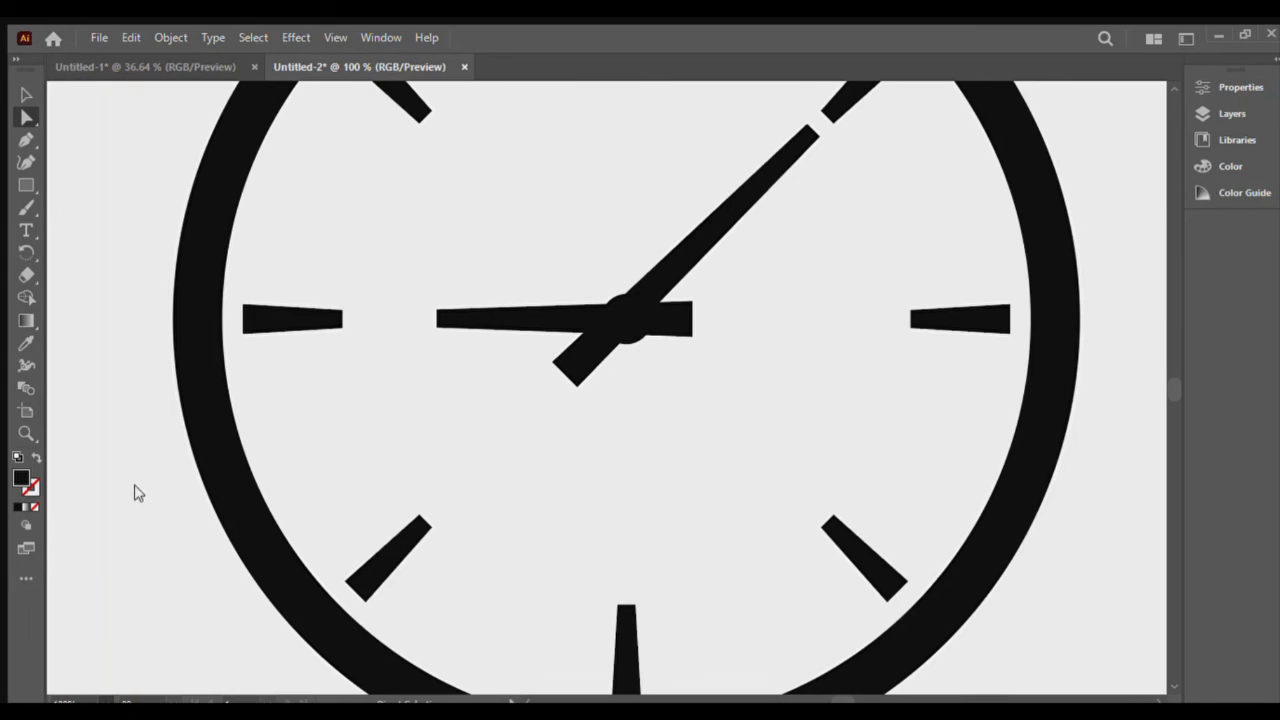
key("ctrl+minus")
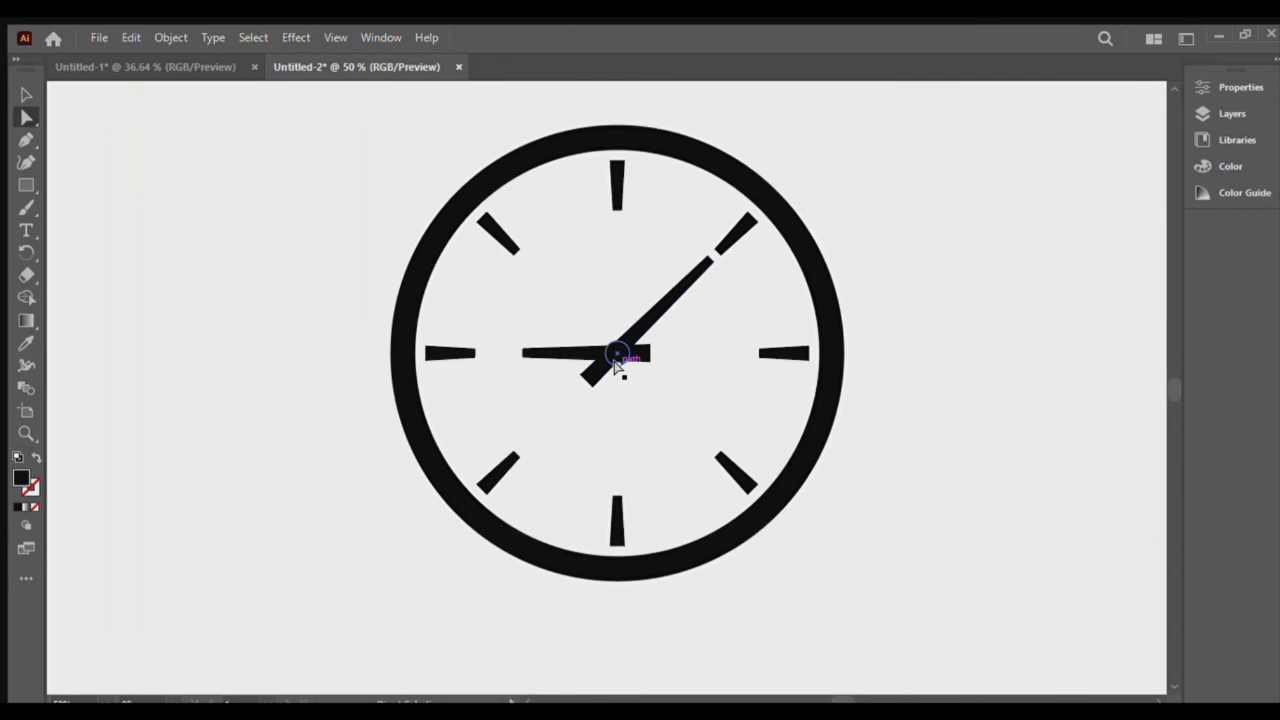
Nudge the centre dot slightly into place, then marquee-select every part of the clock
key("v")
left_click(616, 363)
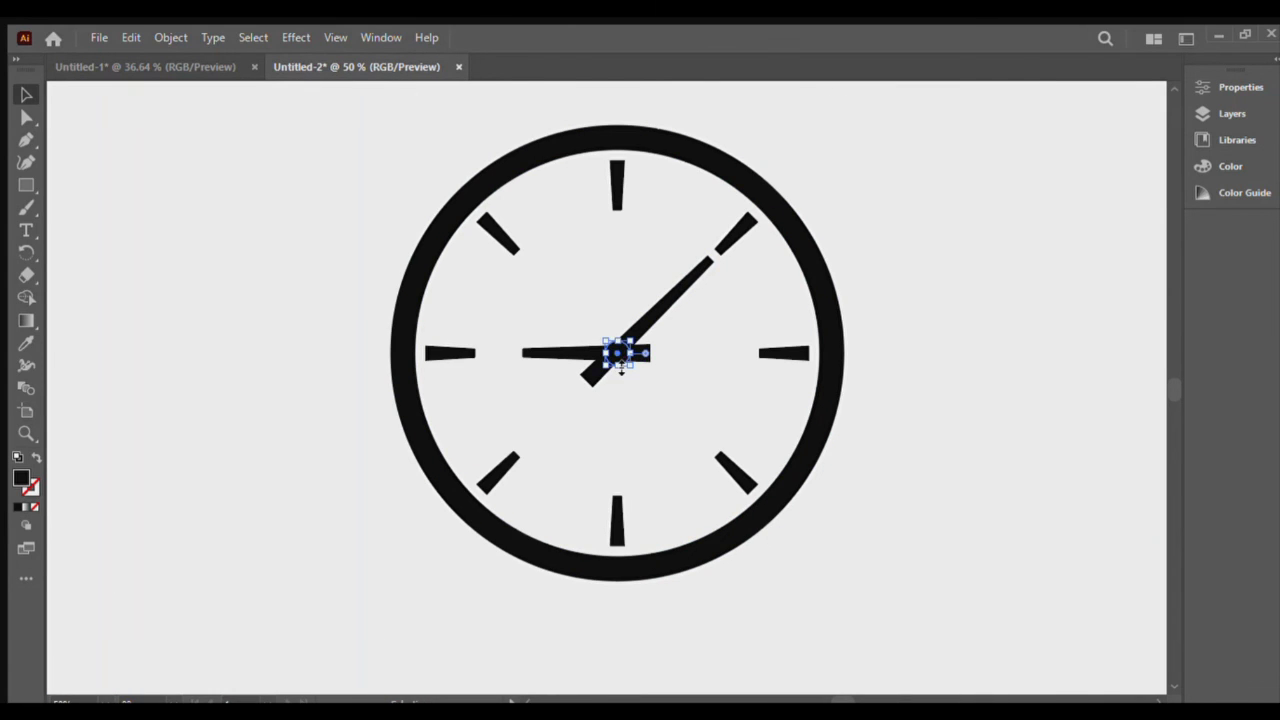
left_click_drag(621, 367, 623, 365)
left_click(910, 488)
left_click_drag(348, 129, 858, 598)
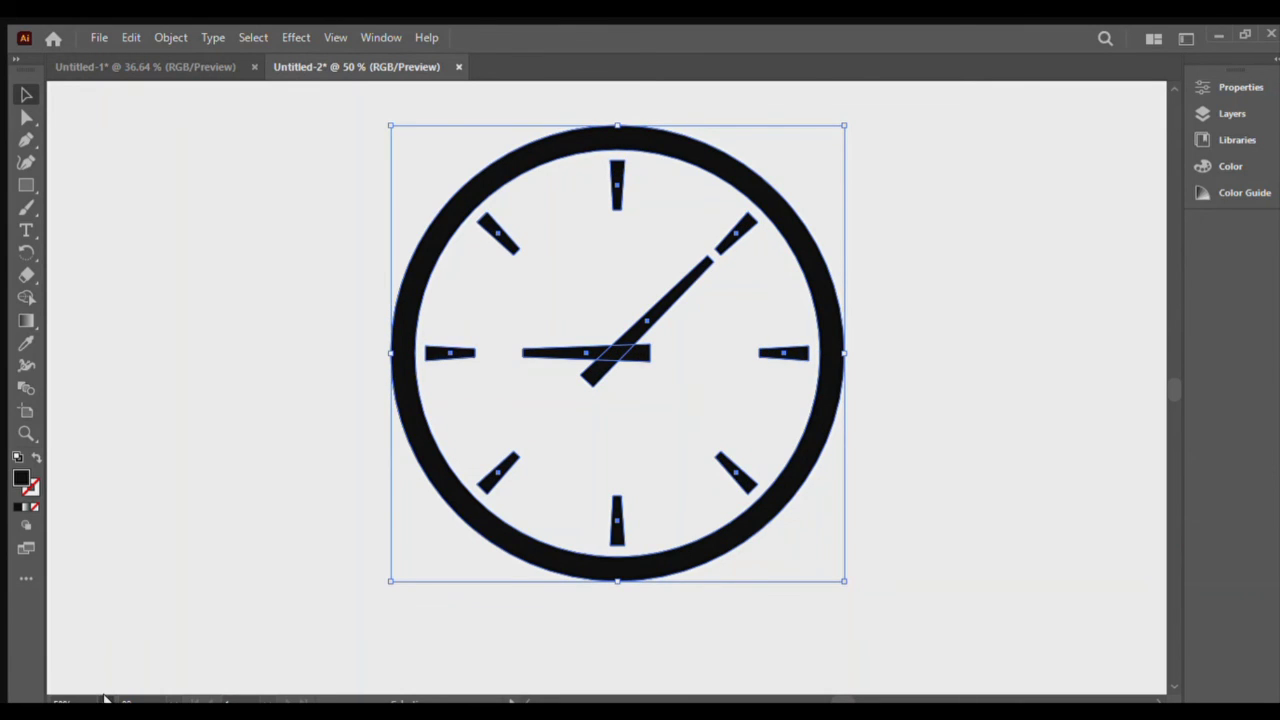
Fit the whole artboard in view and deselect everything
key("ctrl+0")
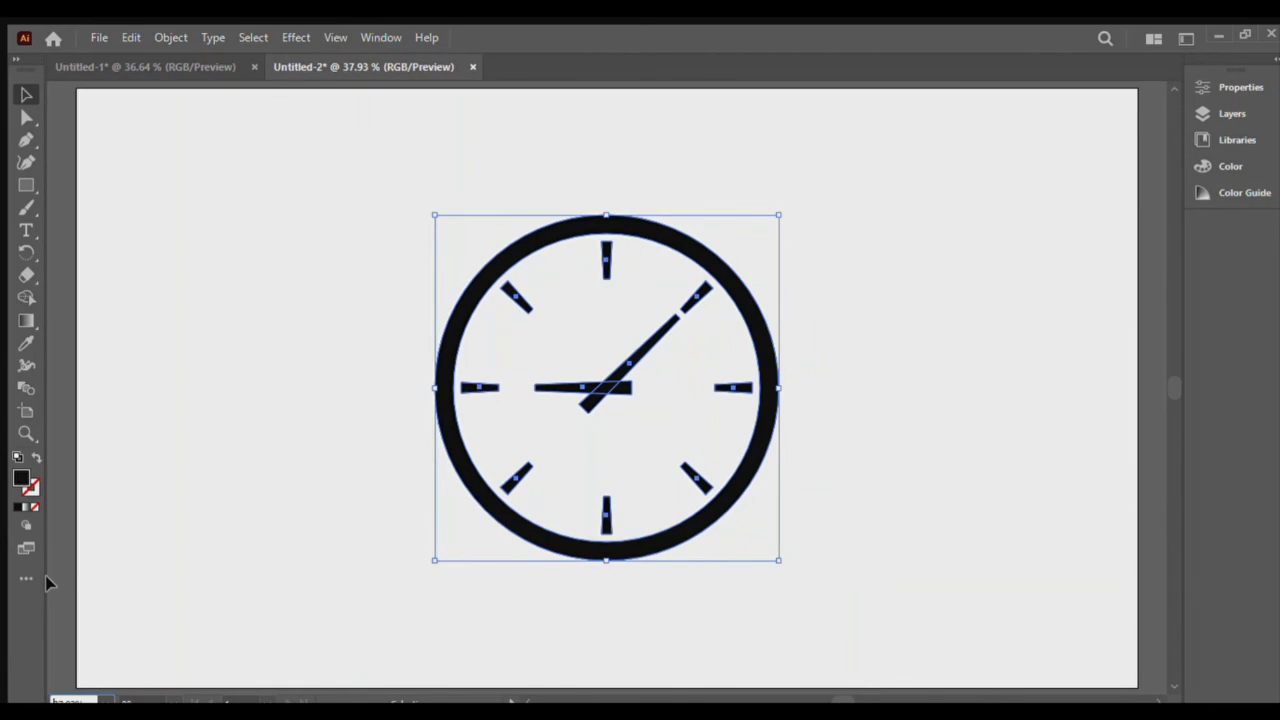
key("ctrl+shift+a")
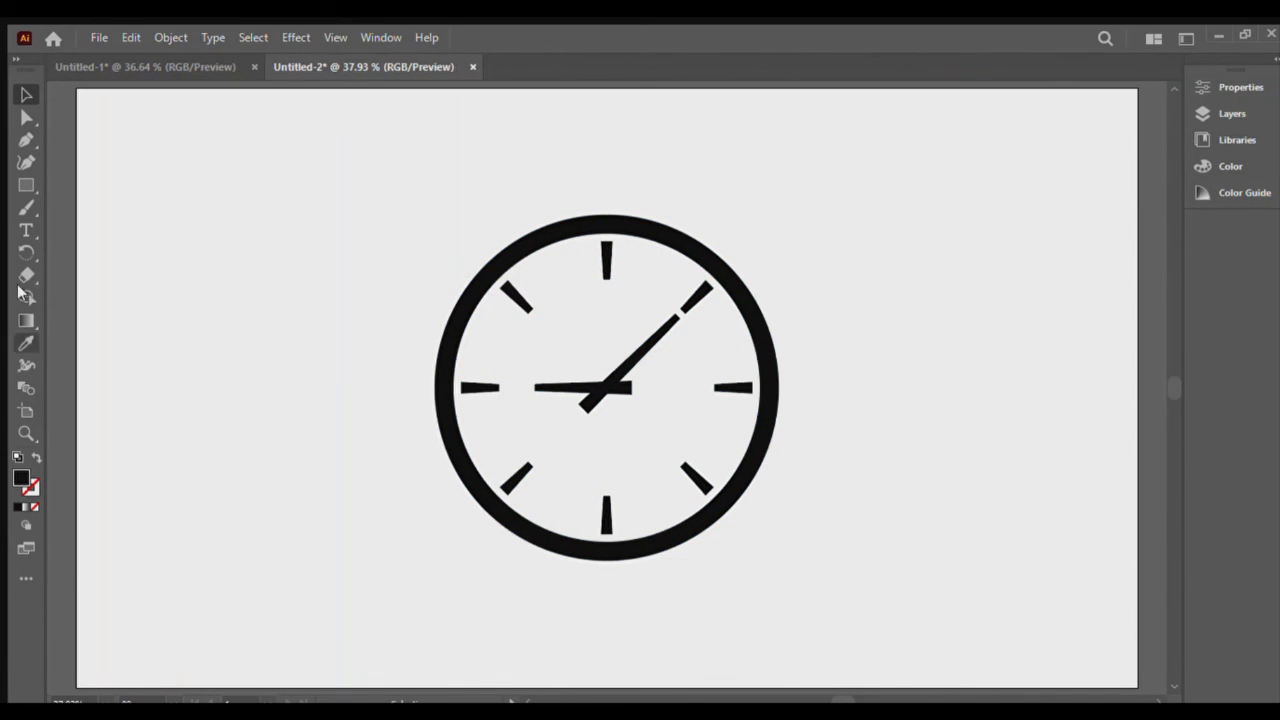
key("l")
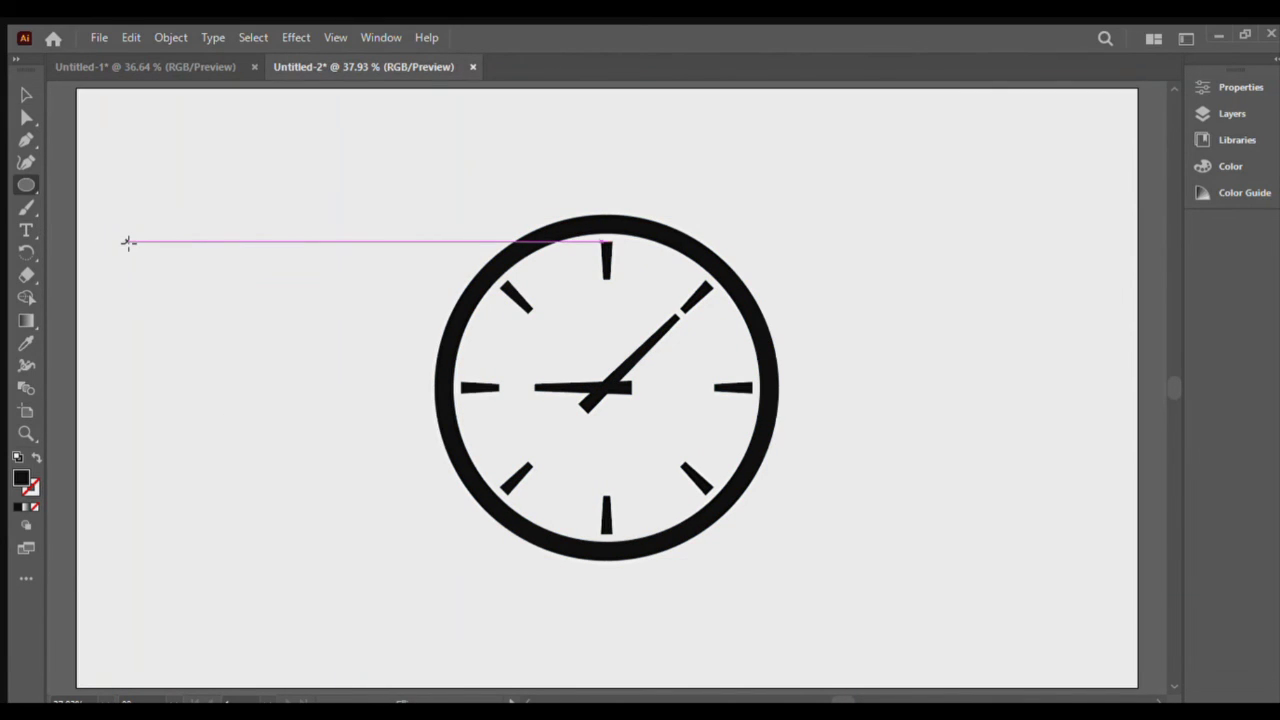